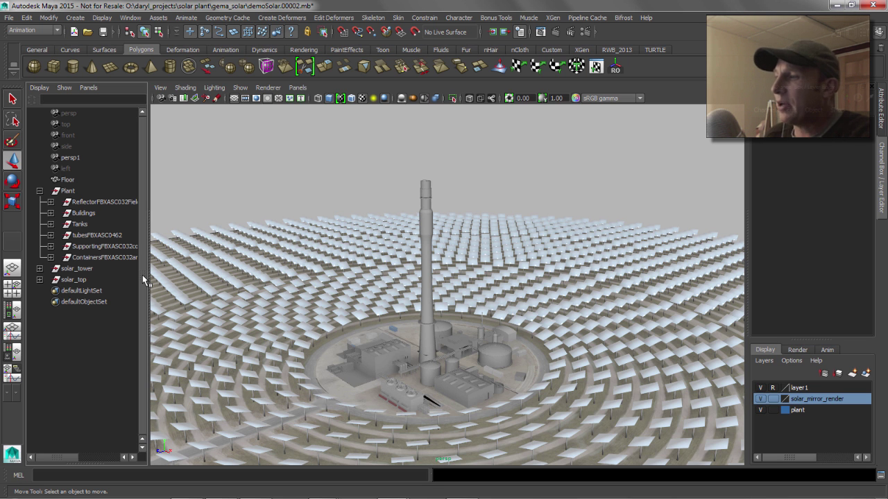
# Examine the solar plant's central tower and the surrounding mirror field from several angles.
pyautogui.moveTo(309, 248)
pyautogui.keyDown('alt'); pyautogui.mouseDown()
pyautogui.moveTo(271, 252)
pyautogui.moveTo(294, 248)
pyautogui.mouseUp(); pyautogui.keyUp('alt')
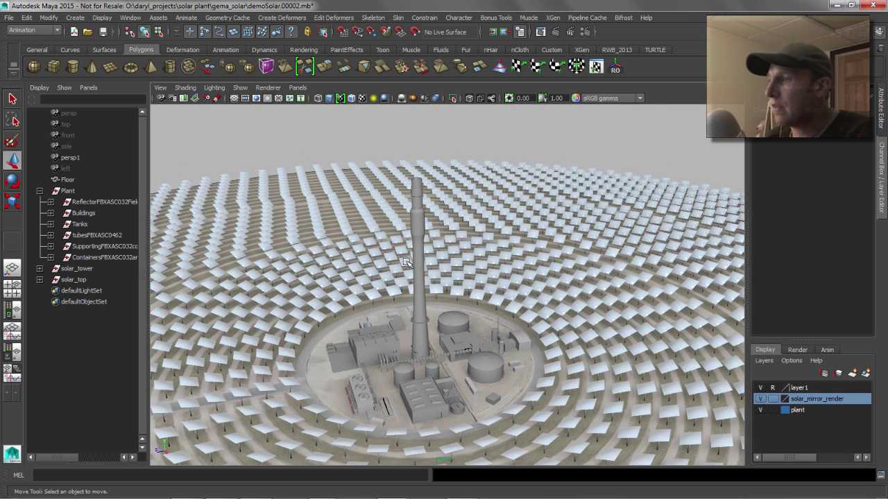
pyautogui.moveTo(408, 264)
pyautogui.keyDown('alt'); pyautogui.mouseDown()
pyautogui.moveTo(404, 238)
pyautogui.moveTo(432, 236)
pyautogui.moveTo(422, 266)
pyautogui.mouseUp(); pyautogui.keyUp('alt')
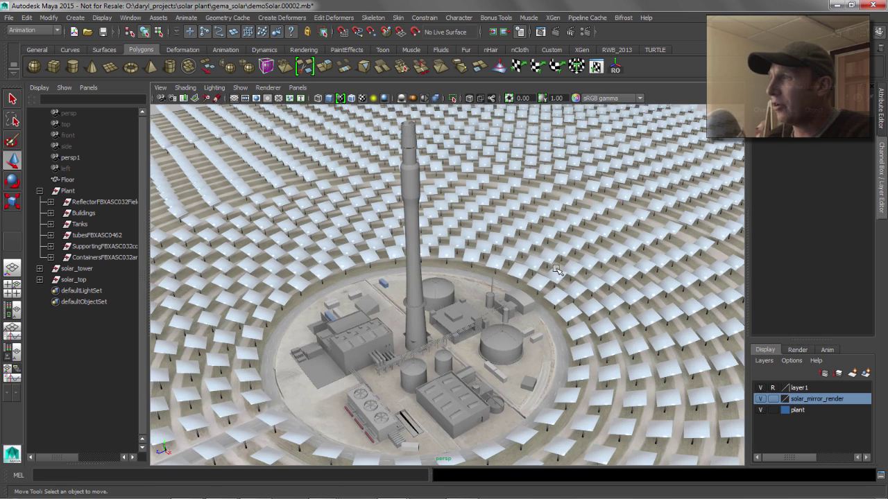
pyautogui.keyDown('alt'); pyautogui.moveTo(558, 271); pyautogui.dragTo(585, 247); pyautogui.keyUp('alt')
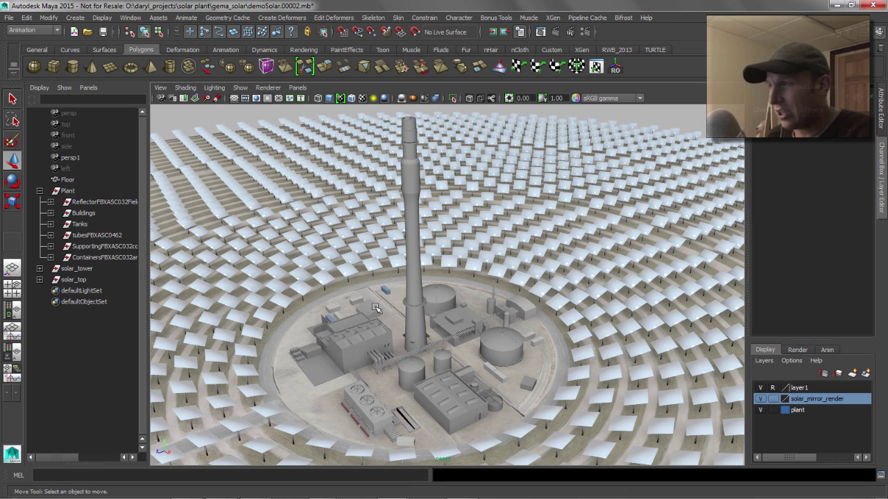
pyautogui.moveTo(375, 305)
pyautogui.keyDown('alt'); pyautogui.mouseDown()
pyautogui.moveTo(367, 296)
pyautogui.moveTo(371, 306)
pyautogui.mouseUp(); pyautogui.keyUp('alt')
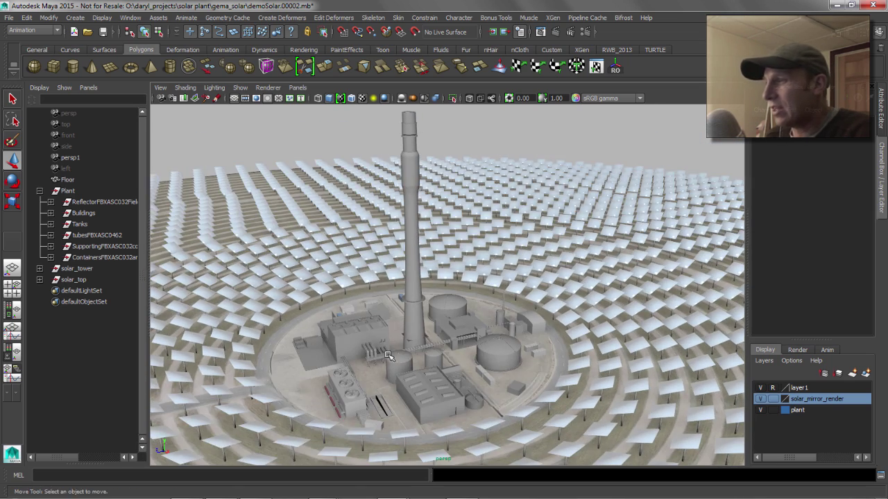
pyautogui.moveTo(389, 355)
pyautogui.keyDown('alt'); pyautogui.mouseDown()
pyautogui.moveTo(379, 357)
pyautogui.moveTo(383, 364)
pyautogui.mouseUp(); pyautogui.keyUp('alt')
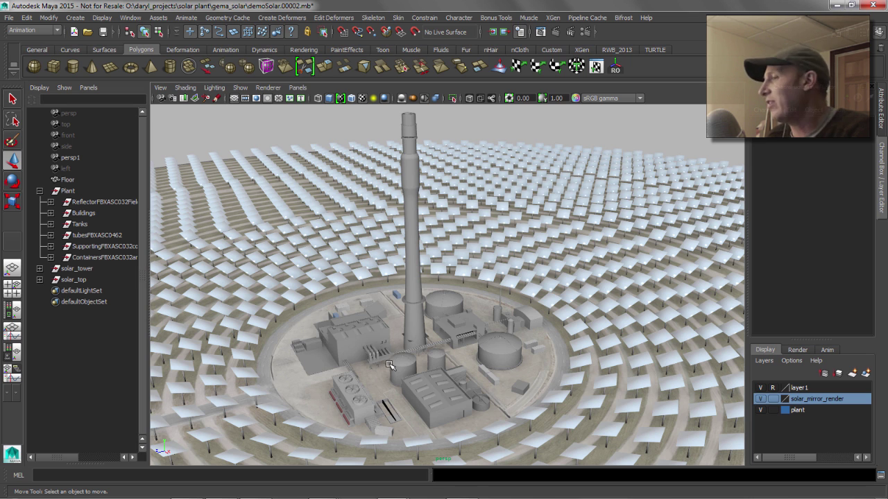
pyautogui.keyDown('alt'); pyautogui.moveTo(518, 279); pyautogui.dragTo(497, 266); pyautogui.keyUp('alt')
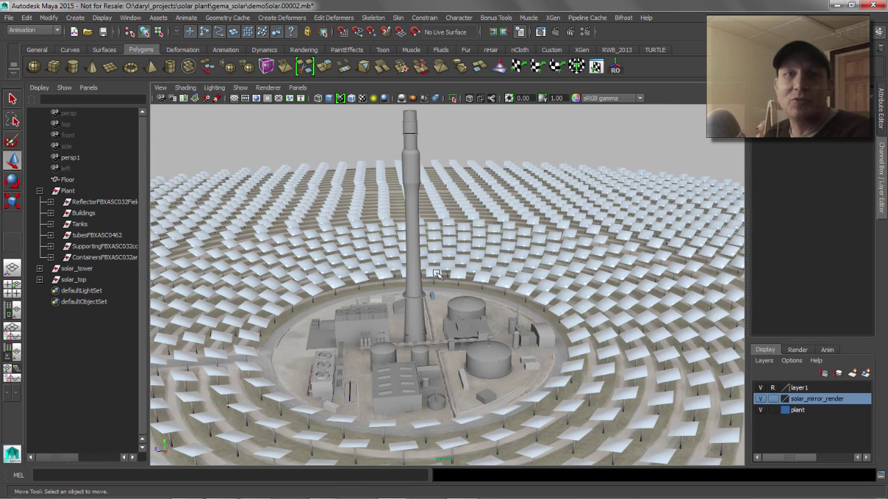
# Inspect the mirrors, plant buildings and tanks up close, and finish with an overview of the whole plant.
pyautogui.keyDown('alt'); pyautogui.moveTo(312, 255); pyautogui.dragTo(450, 199, button='middle'); pyautogui.keyUp('alt')
pyautogui.keyDown('alt'); pyautogui.moveTo(360, 208); pyautogui.dragTo(433, 221, button='right'); pyautogui.keyUp('alt')
pyautogui.keyDown('alt'); pyautogui.moveTo(435, 223); pyautogui.dragTo(423, 243); pyautogui.keyUp('alt')
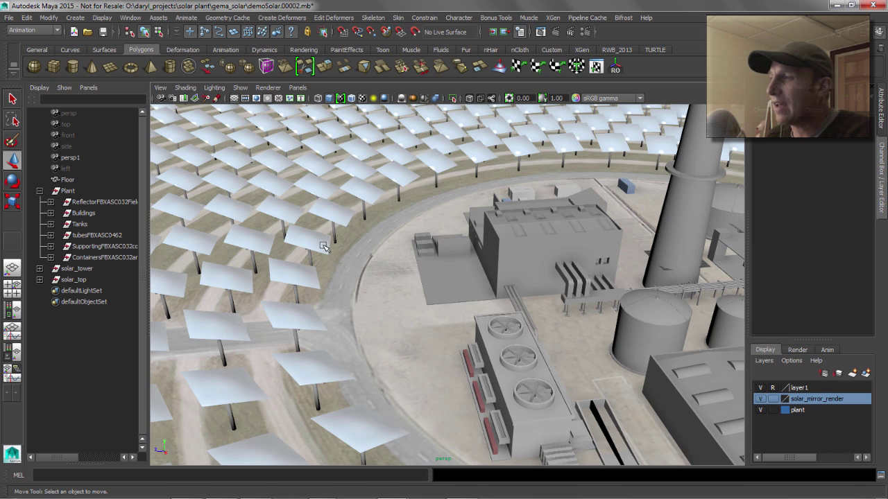
pyautogui.keyDown('alt'); pyautogui.moveTo(382, 234); pyautogui.dragTo(325, 287, button='middle'); pyautogui.keyUp('alt')
pyautogui.moveTo(326, 287)
pyautogui.keyDown('alt'); pyautogui.mouseDown()
pyautogui.moveTo(317, 303)
pyautogui.moveTo(326, 276)
pyautogui.mouseUp(); pyautogui.keyUp('alt')
pyautogui.keyDown('alt'); pyautogui.moveTo(402, 263); pyautogui.dragTo(398, 255); pyautogui.keyUp('alt')
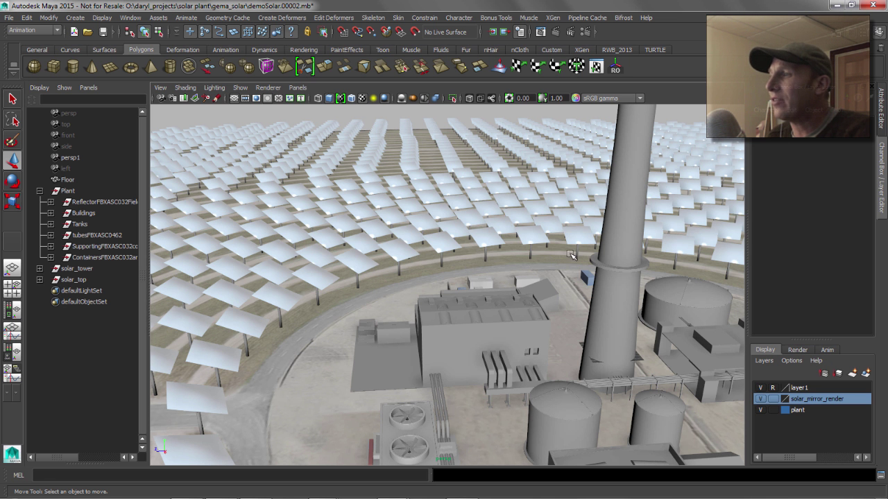
pyautogui.keyDown('alt'); pyautogui.moveTo(571, 256); pyautogui.dragTo(347, 278, button='right'); pyautogui.keyUp('alt')
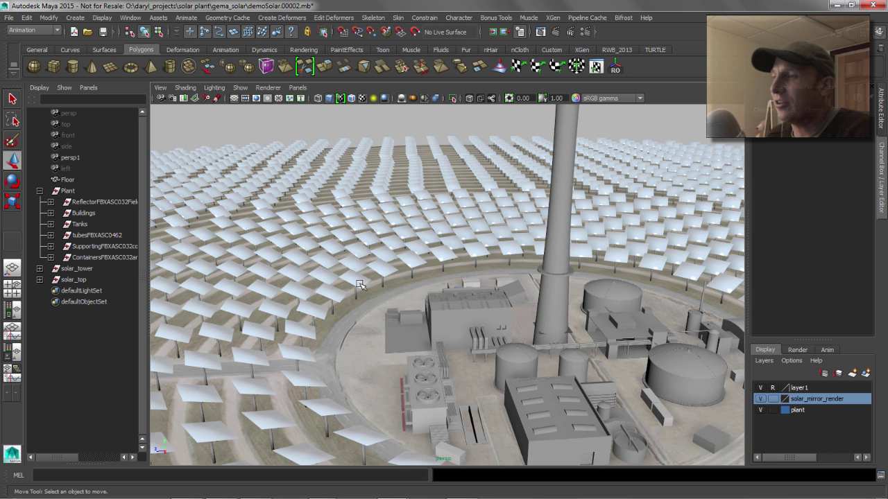
pyautogui.keyDown('alt'); pyautogui.moveTo(364, 272); pyautogui.dragTo(441, 348, button='middle'); pyautogui.keyUp('alt')
pyautogui.keyDown('alt'); pyautogui.moveTo(439, 349); pyautogui.dragTo(333, 339, button='right'); pyautogui.keyUp('alt')
pyautogui.keyDown('alt'); pyautogui.moveTo(460, 323); pyautogui.dragTo(388, 330, button='right'); pyautogui.keyUp('alt')
pyautogui.keyDown('alt'); pyautogui.moveTo(388, 330); pyautogui.dragTo(392, 292); pyautogui.keyUp('alt')
pyautogui.keyDown('alt'); pyautogui.moveTo(392, 293); pyautogui.dragTo(514, 267, button='right'); pyautogui.keyUp('alt')
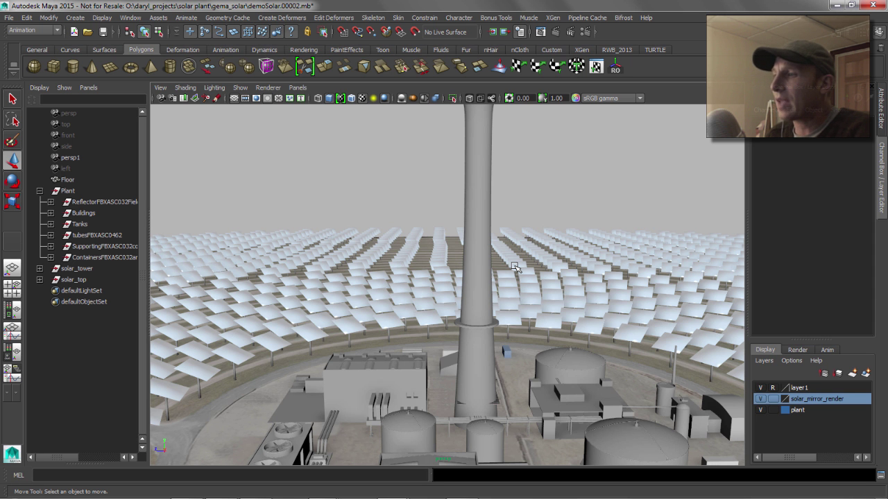
pyautogui.keyDown('alt'); pyautogui.moveTo(421, 323); pyautogui.dragTo(378, 360, button='right'); pyautogui.keyUp('alt')
pyautogui.moveTo(402, 353)
pyautogui.keyDown('alt'); pyautogui.mouseDown()
pyautogui.moveTo(409, 364)
pyautogui.moveTo(416, 357)
pyautogui.mouseUp(); pyautogui.keyUp('alt')
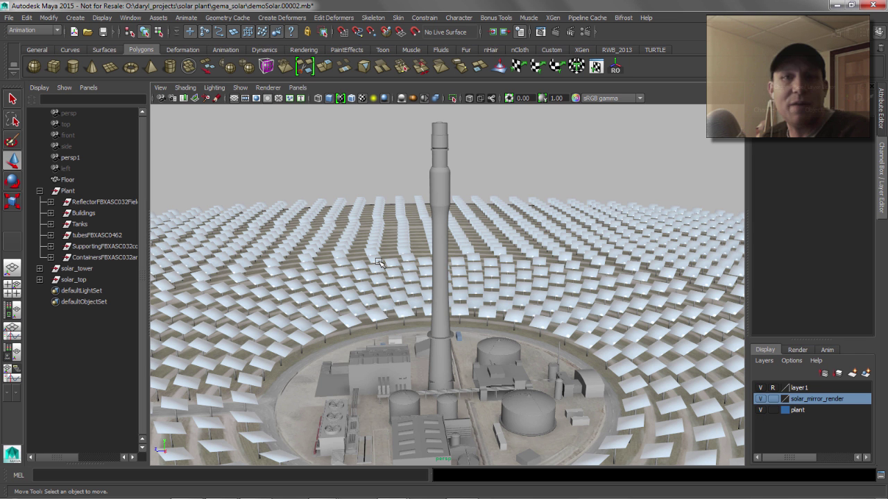
pyautogui.keyDown('alt'); pyautogui.moveTo(380, 262); pyautogui.dragTo(342, 198); pyautogui.keyUp('alt')
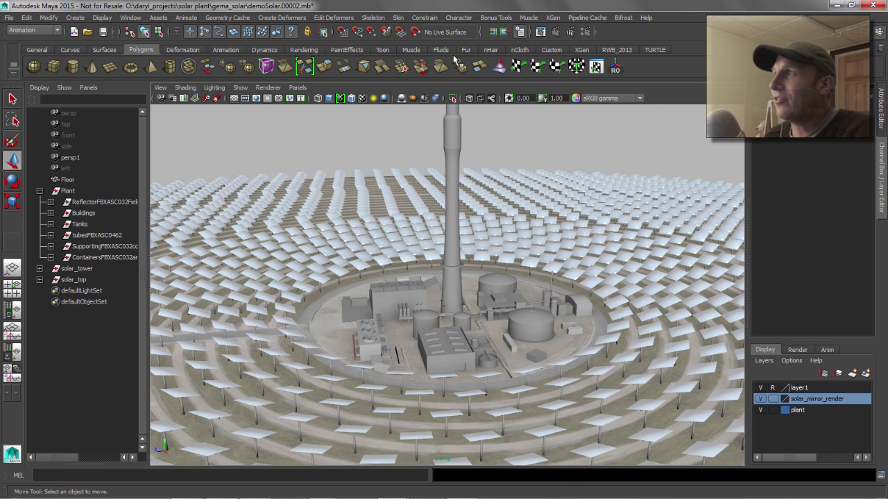
# Add a Physical Sun and Sky environment to the scene from the mental ray indirect lighting settings.
pyautogui.click(588, 32)
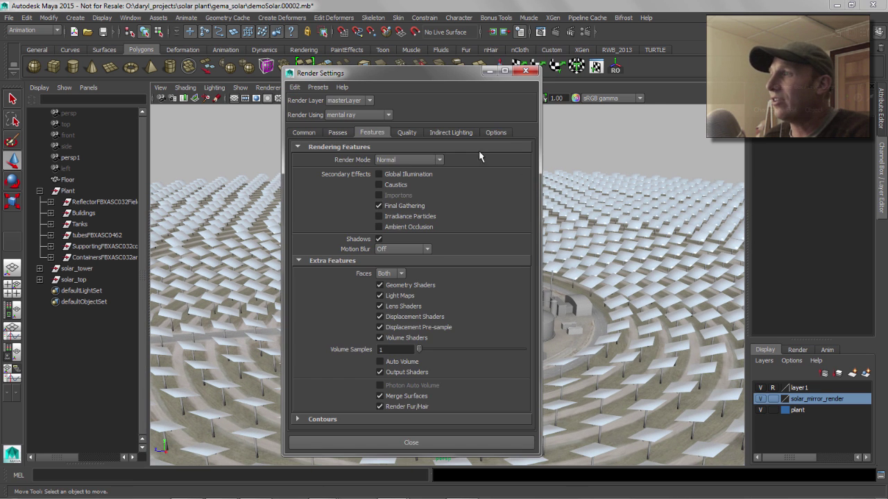
pyautogui.click(450, 132)
pyautogui.click(426, 178)
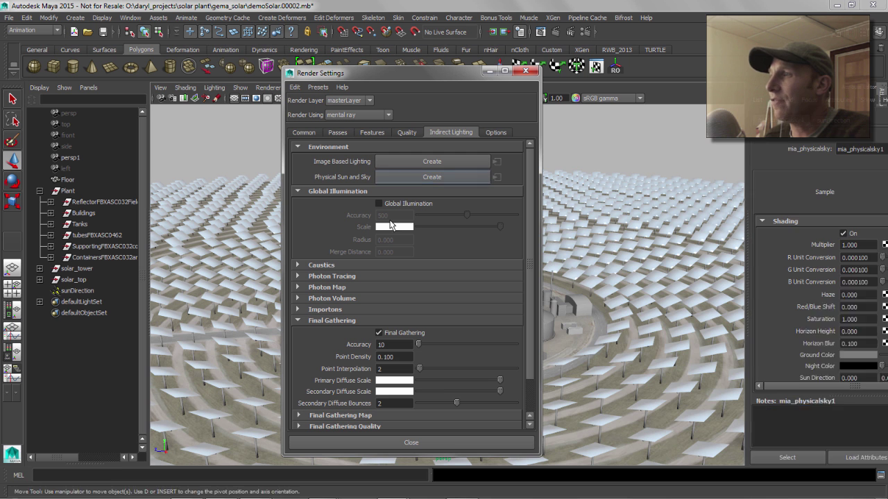
pyautogui.click(490, 70)
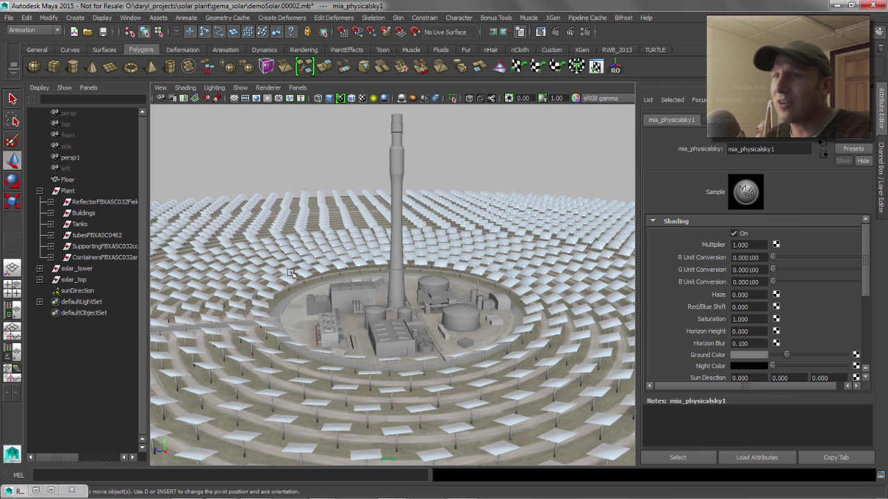
# Scale up the sunDirection light and move it away from the plant's centre, above the mirror field beside the tower.
pyautogui.click(69, 291)
pyautogui.press('e')
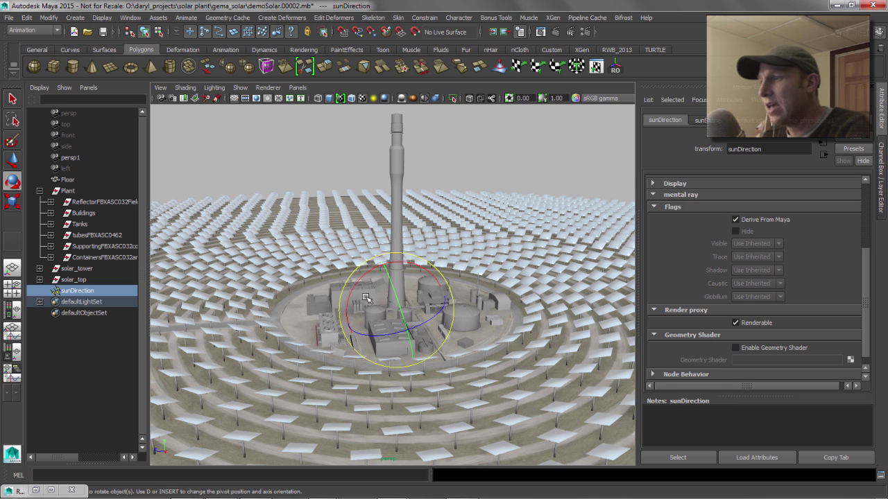
pyautogui.press('r')
pyautogui.moveTo(349, 298); pyautogui.dragTo(287, 175, button='middle')
pyautogui.press('w')
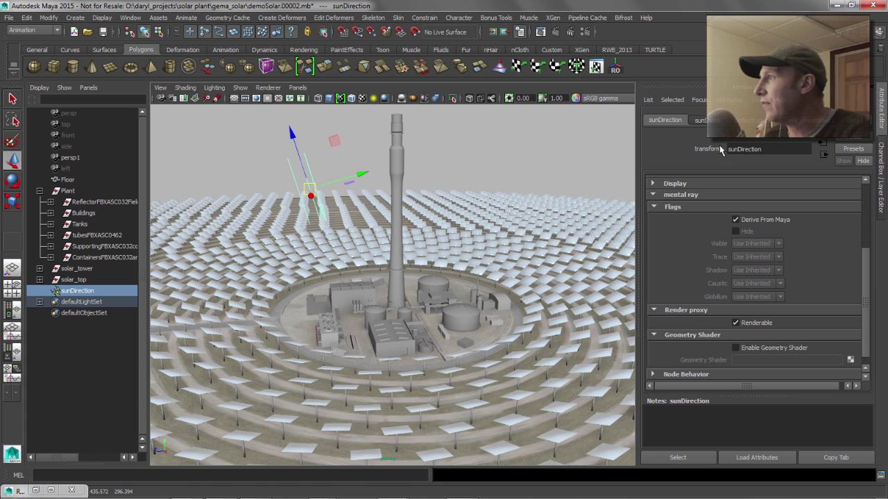
# Light the viewport with the scene's lights and inspect the shadows the sun casts on the mirrors and buildings.
pyautogui.click(704, 120)
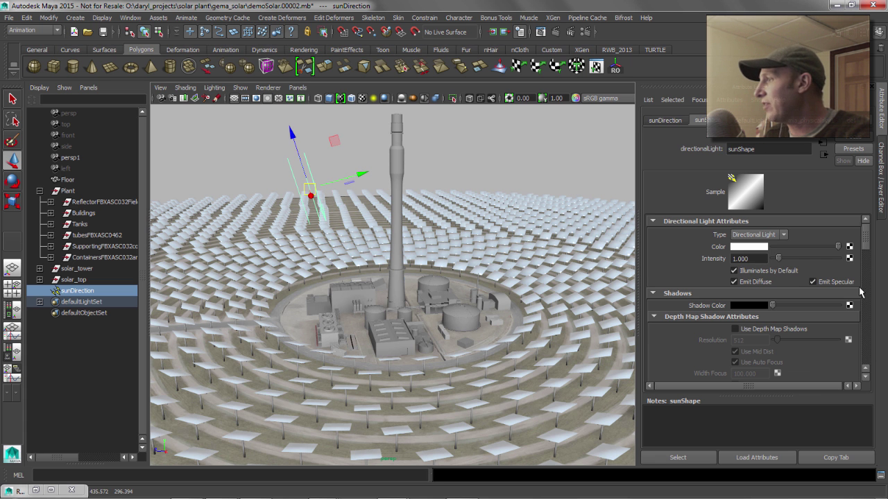
pyautogui.moveTo(866, 263); pyautogui.dragTo(862, 305)
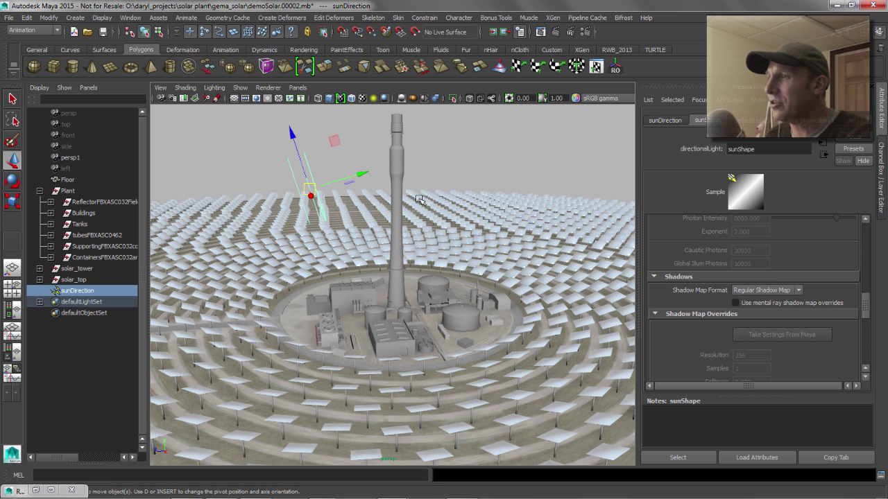
pyautogui.keyDown('alt'); pyautogui.moveTo(419, 202); pyautogui.dragTo(424, 227, button='middle'); pyautogui.keyUp('alt')
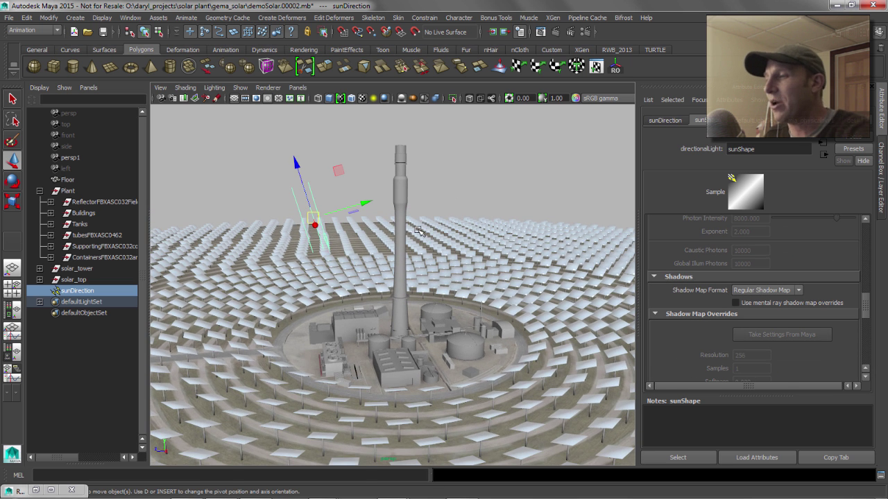
pyautogui.press('7')
pyautogui.keyDown('alt'); pyautogui.moveTo(340, 239); pyautogui.dragTo(352, 255, button='middle'); pyautogui.keyUp('alt')
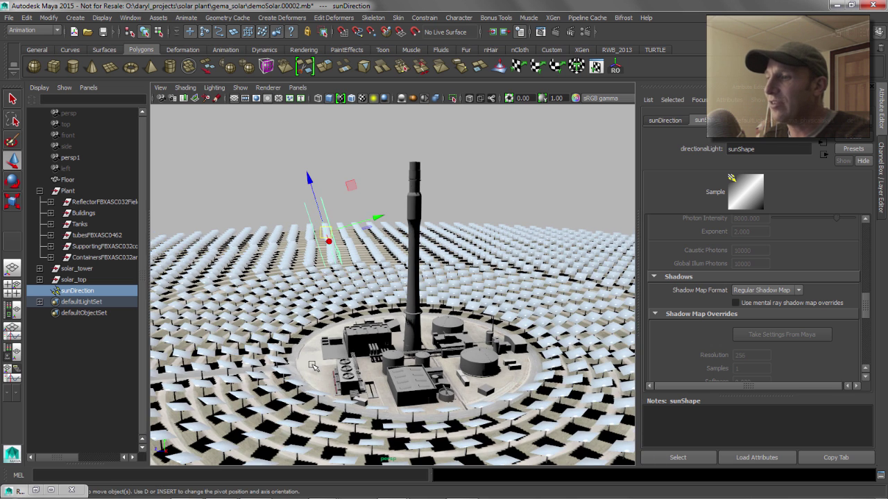
pyautogui.keyDown('alt'); pyautogui.moveTo(280, 356); pyautogui.dragTo(314, 339, button='right'); pyautogui.keyUp('alt')
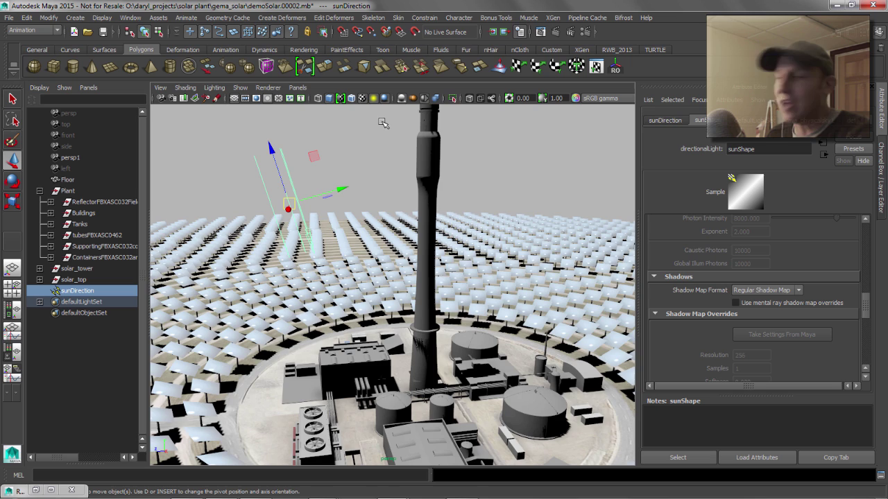
pyautogui.keyDown('alt'); pyautogui.moveTo(291, 293); pyautogui.dragTo(336, 302); pyautogui.keyUp('alt')
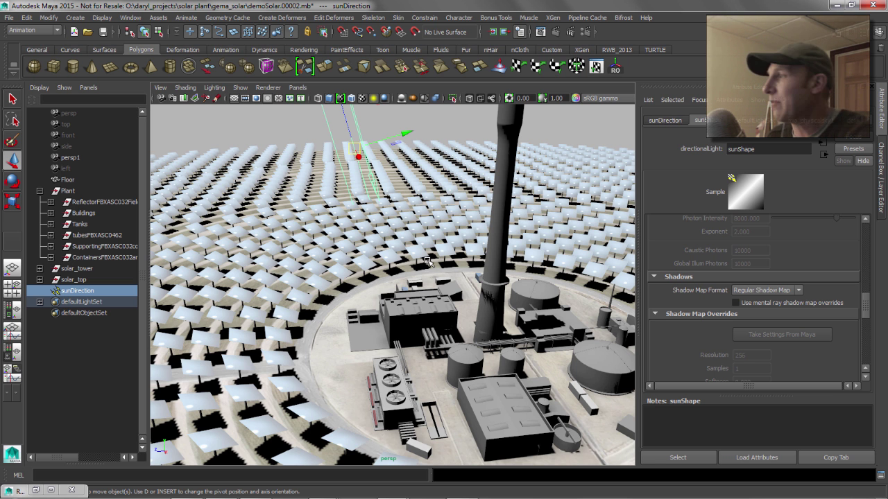
pyautogui.keyDown('alt'); pyautogui.moveTo(342, 294); pyautogui.dragTo(621, 291, button='right'); pyautogui.keyUp('alt')
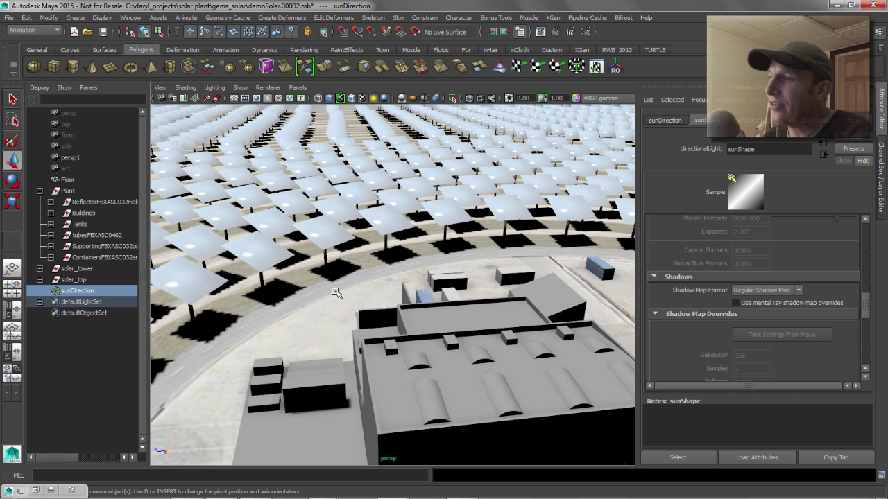
pyautogui.keyDown('alt'); pyautogui.moveTo(394, 294); pyautogui.dragTo(208, 296, button='right'); pyautogui.keyUp('alt')
# Tint the sun light's color a very pale yellow by choosing yellow and lowering its saturation.
pyautogui.click(664, 121)
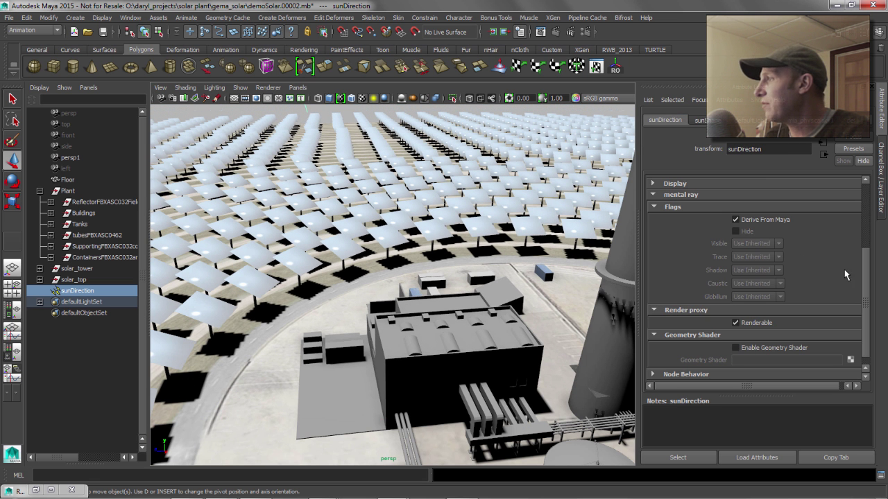
pyautogui.moveTo(864, 285); pyautogui.dragTo(865, 242)
pyautogui.click(704, 122)
pyautogui.click(754, 240)
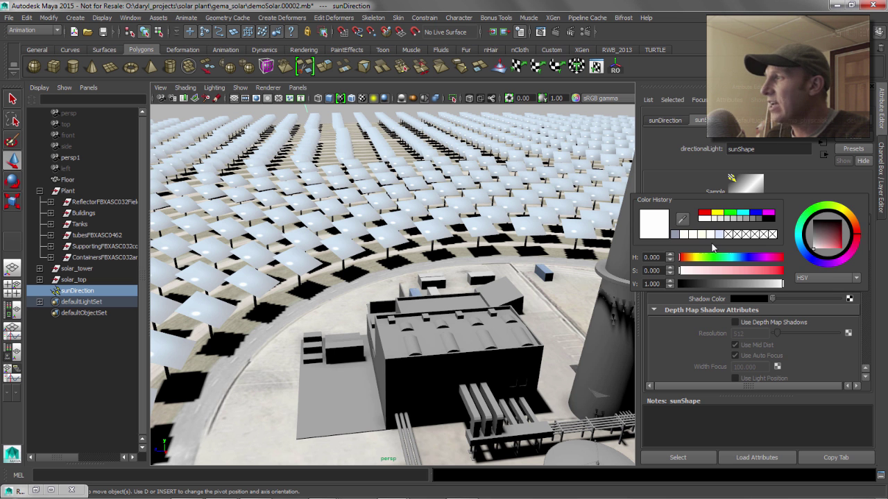
pyautogui.click(719, 214)
pyautogui.moveTo(698, 270); pyautogui.dragTo(684, 272)
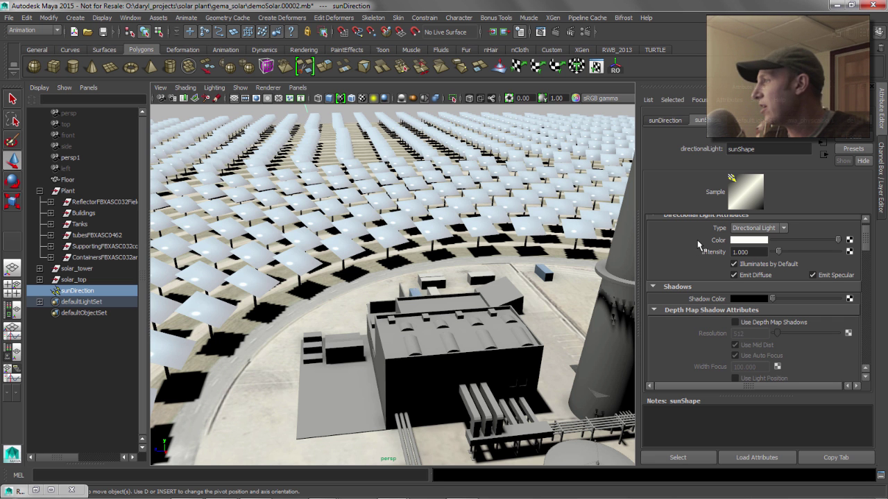
# Enable depth map shadows on the sun light and set their resolution to 4096.
pyautogui.moveTo(866, 242); pyautogui.dragTo(852, 214)
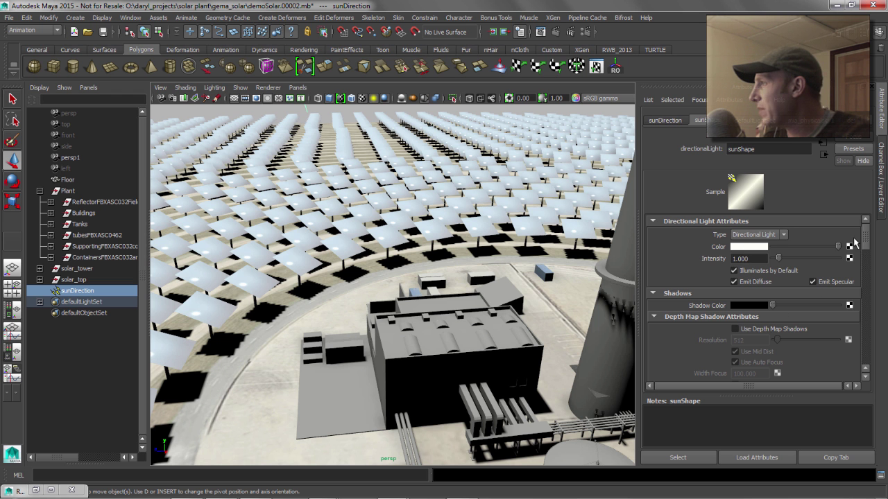
pyautogui.scroll(-8, 763, 300)
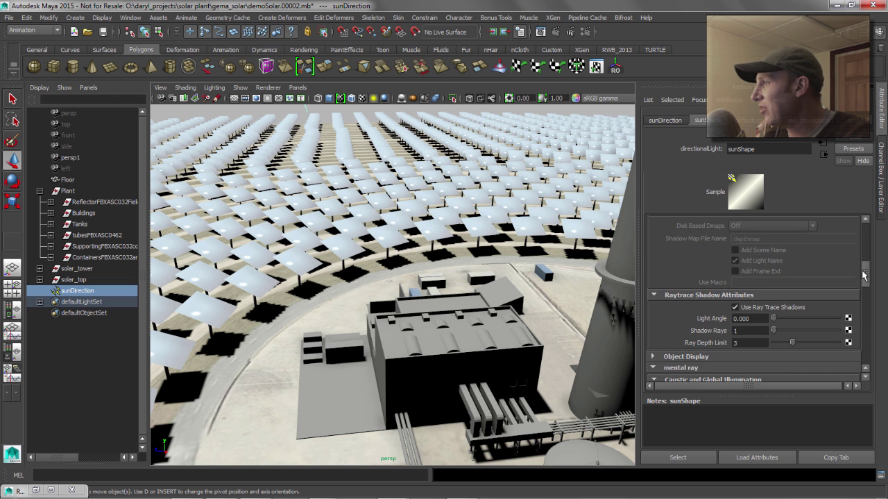
pyautogui.moveTo(865, 275); pyautogui.dragTo(860, 243)
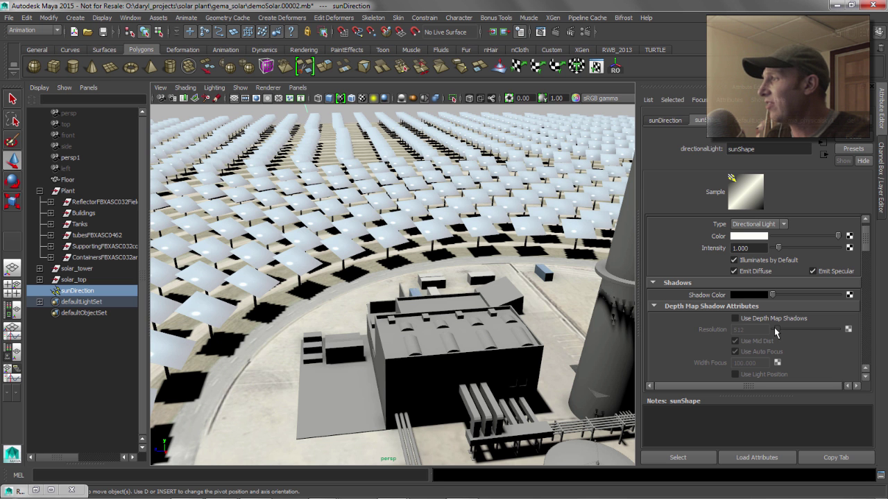
pyautogui.click(736, 319)
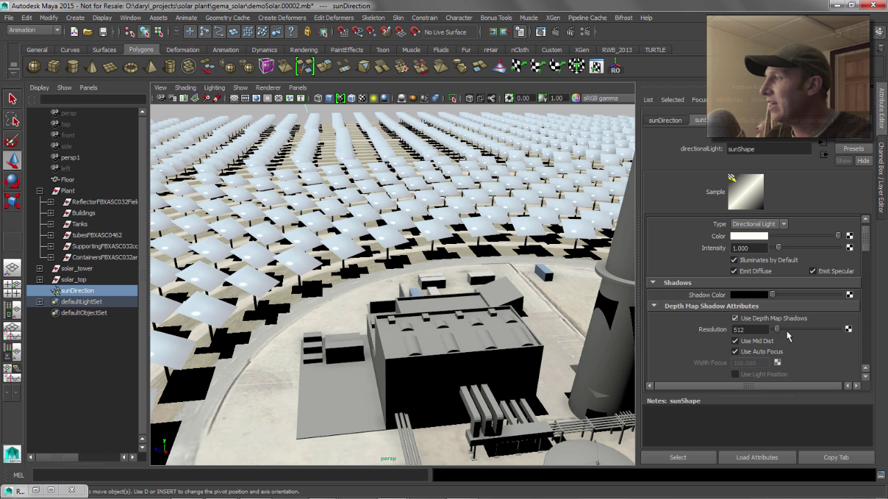
pyautogui.click(735, 329)
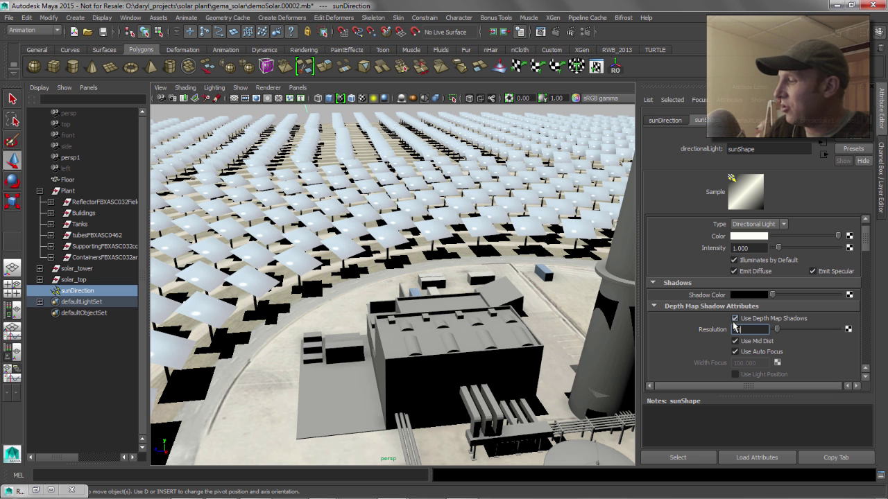
pyautogui.write('4096')
pyautogui.press('Return')
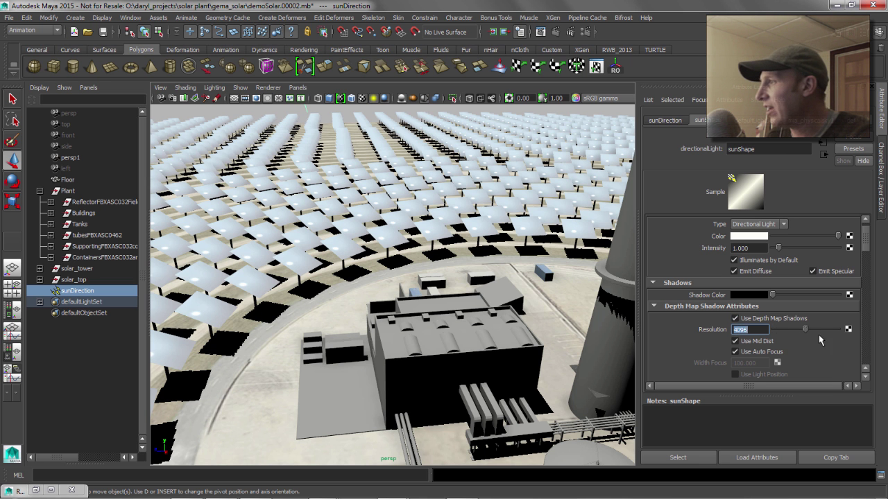
# Set the filter size of the sun light's depth map shadows to 3.
pyautogui.scroll(-3, 832, 291)
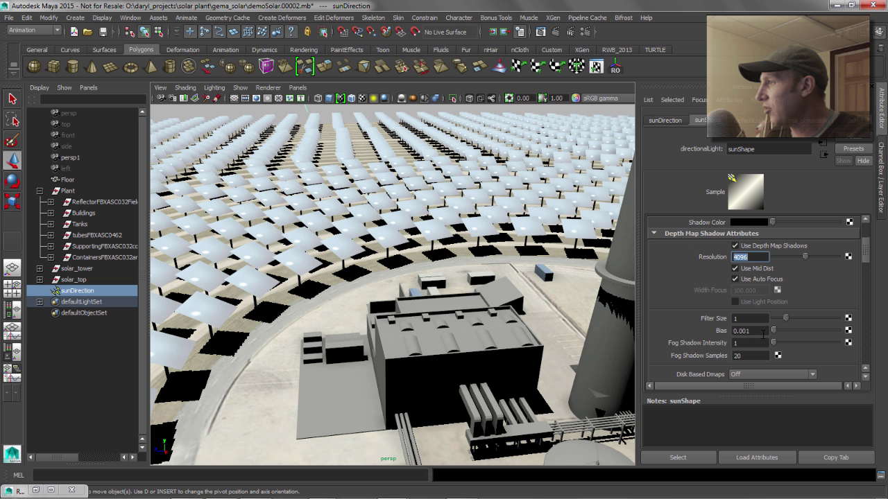
pyautogui.click(750, 318)
pyautogui.press('Return')
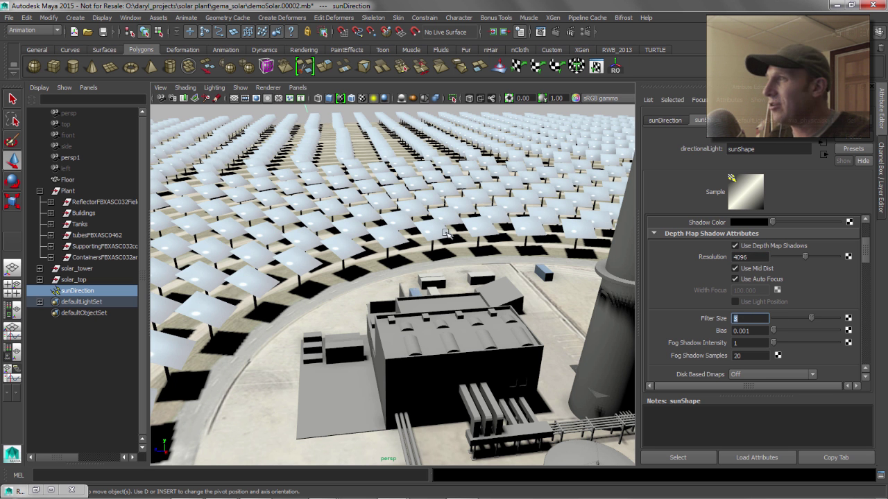
# Turn off auto focus for the sun light's depth map shadows and set their width focus to 2000.
pyautogui.keyDown('alt'); pyautogui.moveTo(358, 231); pyautogui.dragTo(182, 180); pyautogui.keyUp('alt')
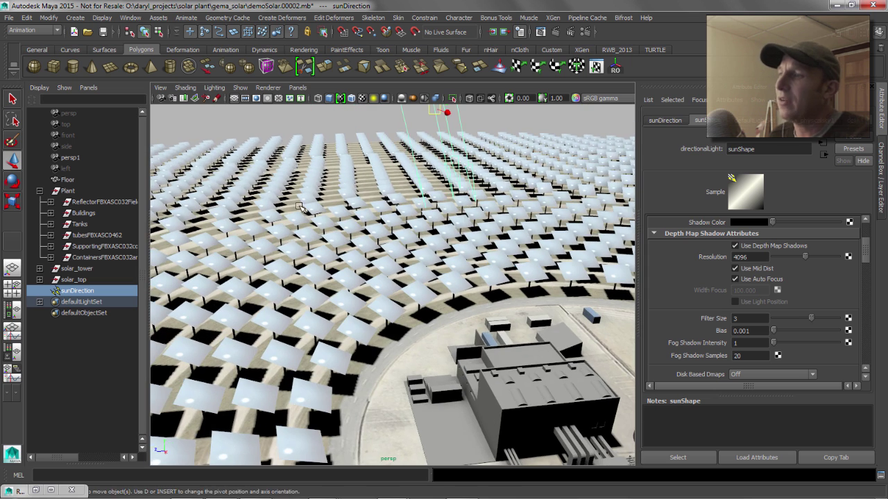
pyautogui.keyDown('alt'); pyautogui.moveTo(457, 279); pyautogui.dragTo(538, 295); pyautogui.keyUp('alt')
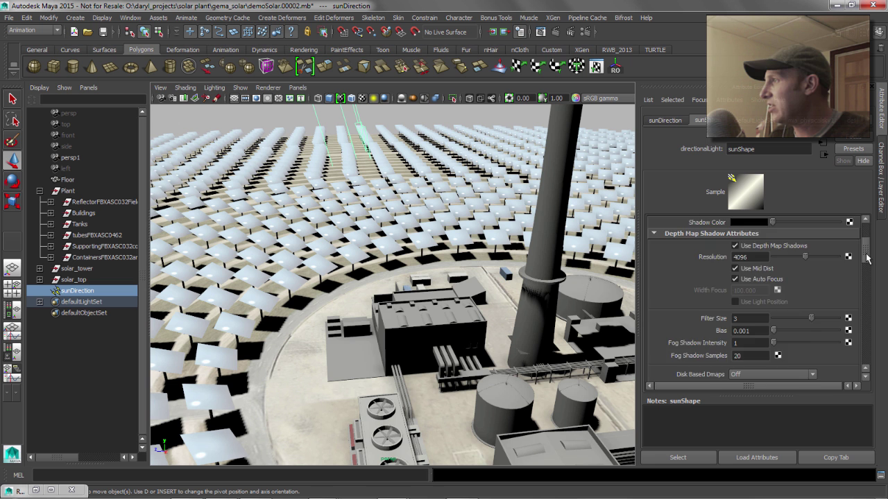
pyautogui.moveTo(867, 258); pyautogui.dragTo(866, 244)
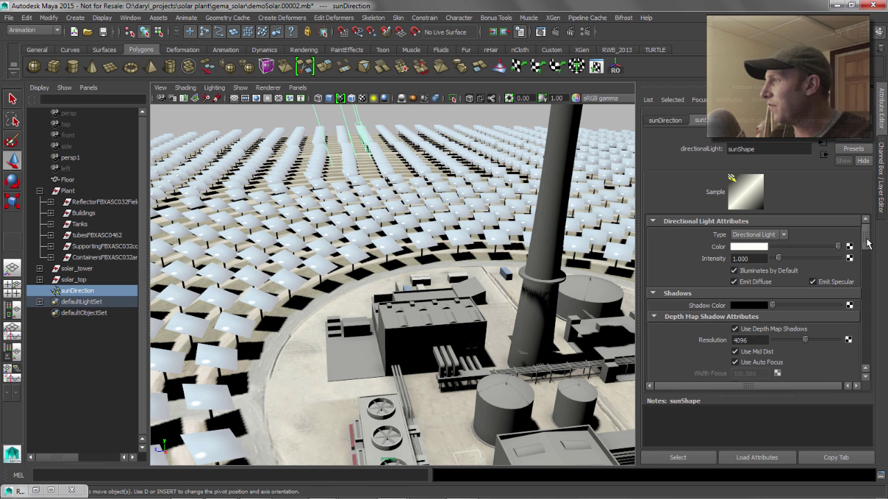
pyautogui.click(736, 362)
pyautogui.press('Tab')
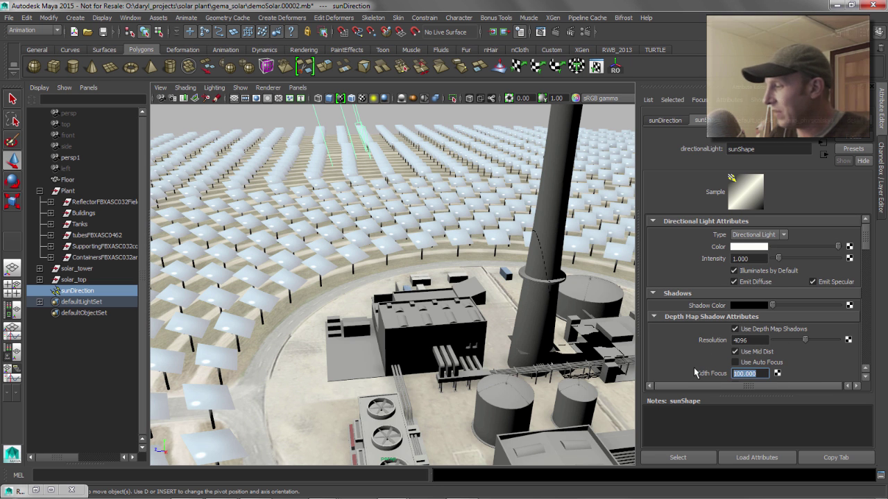
pyautogui.write('20')
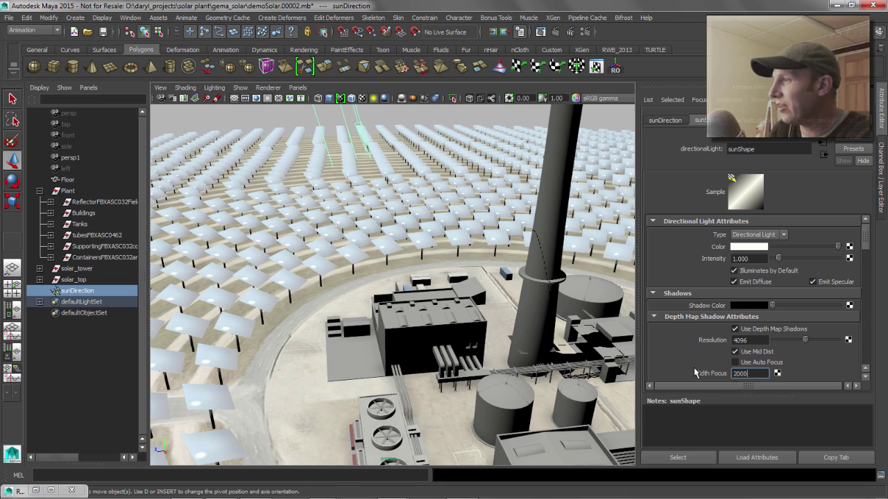
pyautogui.press('Return')
# Examine how far the sun's shadows reach across the mirror field and how they fall around the central buildings.
pyautogui.keyDown('alt'); pyautogui.moveTo(430, 257); pyautogui.dragTo(389, 291); pyautogui.keyUp('alt')
pyautogui.keyDown('alt'); pyautogui.moveTo(389, 292); pyautogui.dragTo(210, 255, button='right'); pyautogui.keyUp('alt')
pyautogui.keyDown('alt'); pyautogui.moveTo(594, 305); pyautogui.dragTo(499, 315, button='middle'); pyautogui.keyUp('alt')
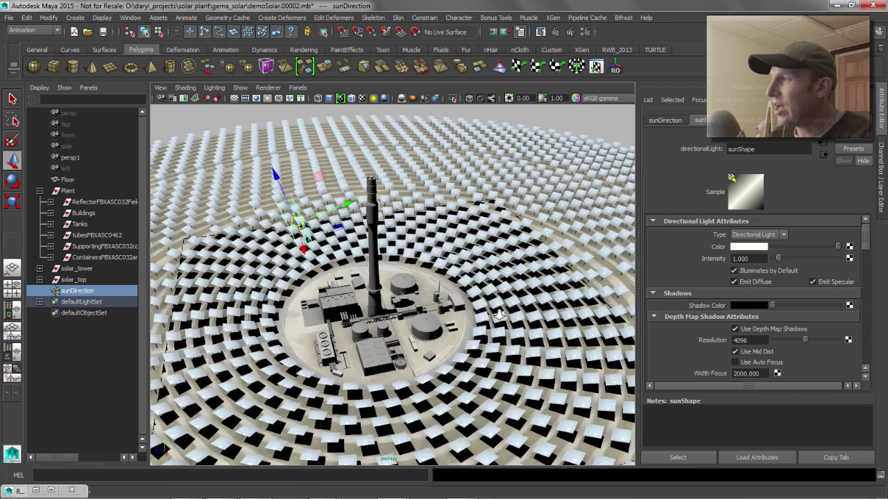
pyautogui.keyDown('alt'); pyautogui.moveTo(499, 315); pyautogui.dragTo(405, 286, button='right'); pyautogui.keyUp('alt')
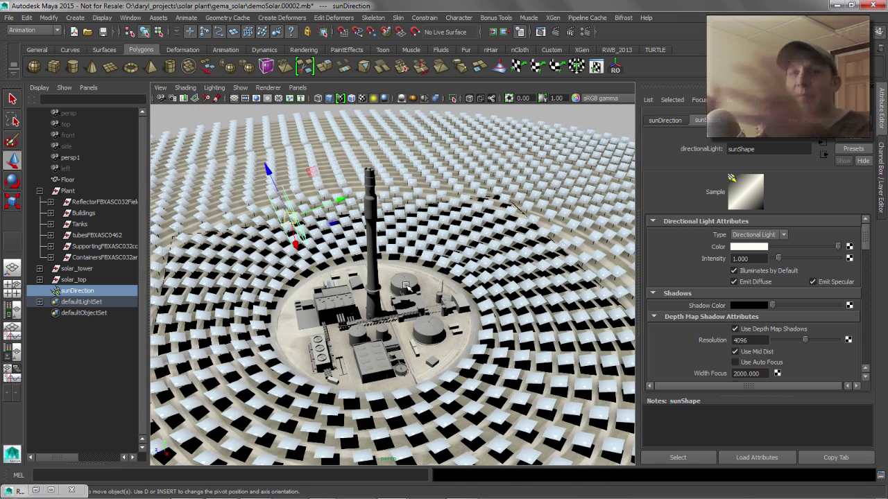
pyautogui.keyDown('alt'); pyautogui.moveTo(305, 280); pyautogui.dragTo(442, 236, button='right'); pyautogui.keyUp('alt')
pyautogui.keyDown('alt'); pyautogui.moveTo(441, 236); pyautogui.dragTo(532, 140, button='middle'); pyautogui.keyUp('alt')
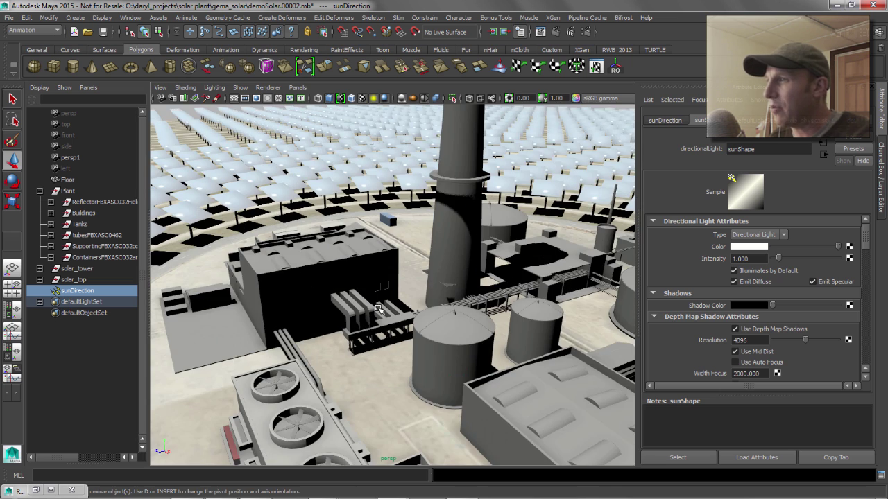
pyautogui.keyDown('alt'); pyautogui.moveTo(380, 302); pyautogui.dragTo(462, 240); pyautogui.keyUp('alt')
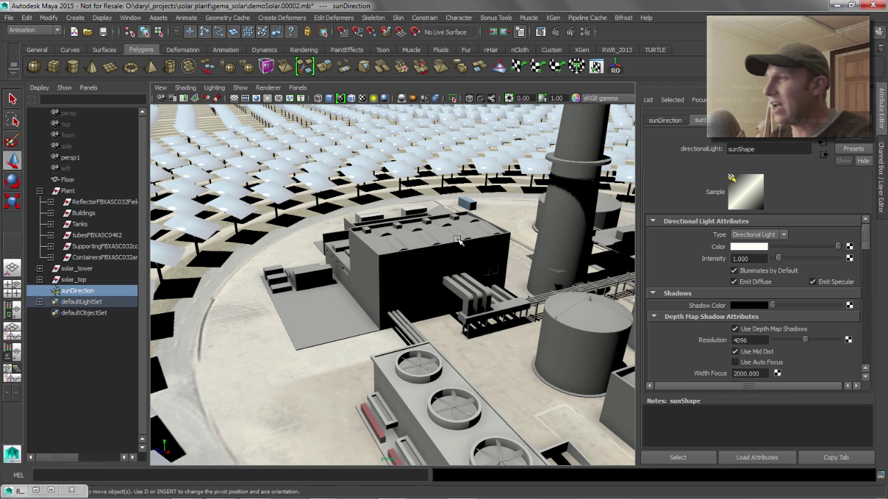
# Turn off depth map shadows on the sun light and check the shadows around the main building and tower.
pyautogui.moveTo(867, 248)
pyautogui.mouseDown()
pyautogui.moveTo(867, 291)
pyautogui.moveTo(866, 248)
pyautogui.mouseUp()
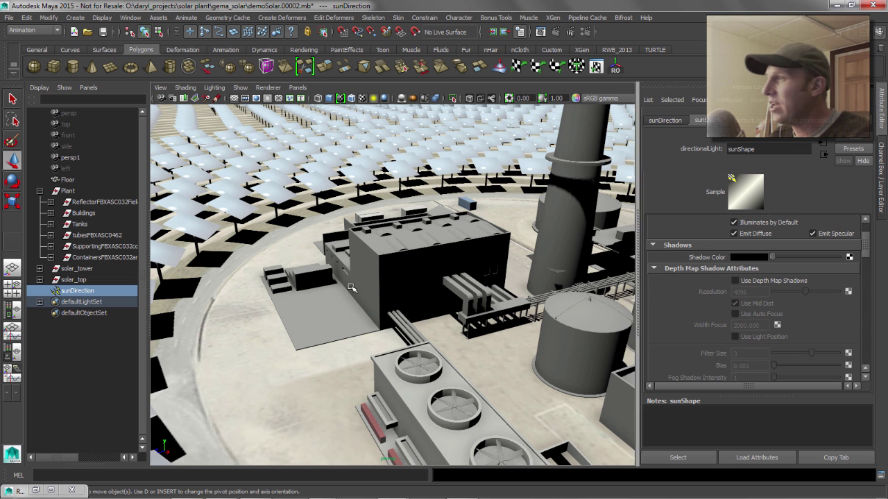
pyautogui.keyDown('alt'); pyautogui.moveTo(249, 265); pyautogui.dragTo(312, 276); pyautogui.keyUp('alt')
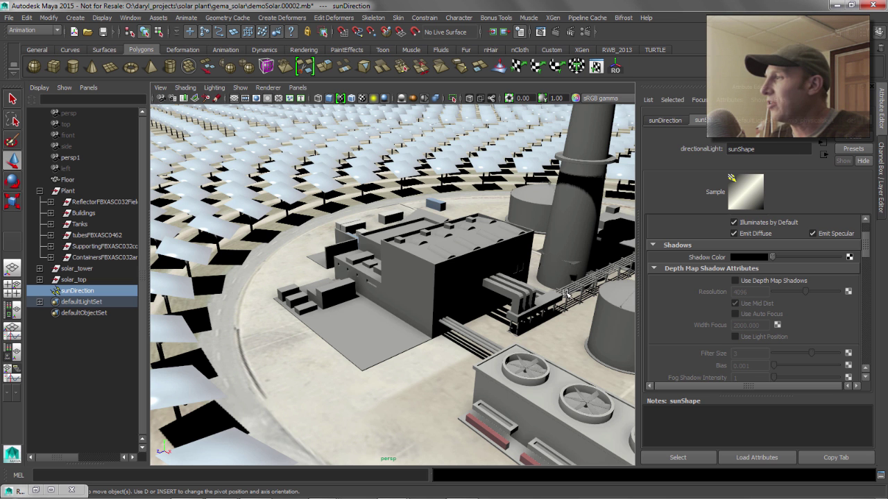
pyautogui.keyDown('alt'); pyautogui.moveTo(363, 273); pyautogui.dragTo(457, 279); pyautogui.keyUp('alt')
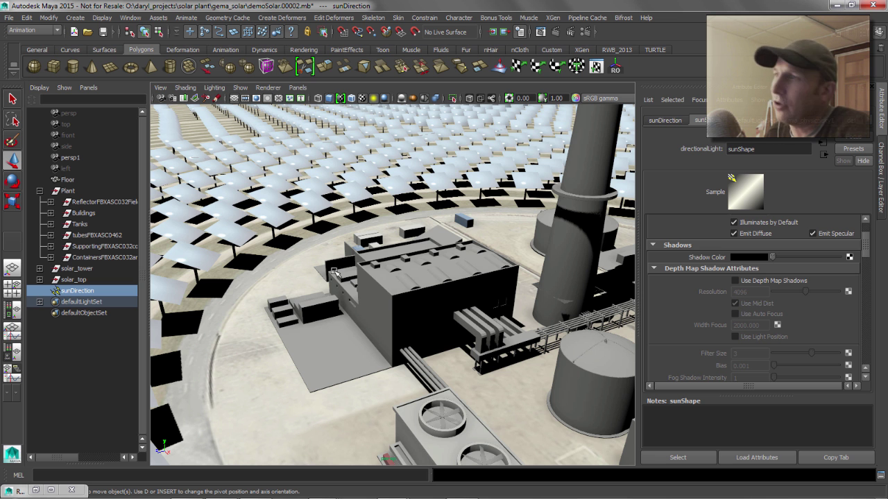
pyautogui.keyDown('alt'); pyautogui.moveTo(398, 203); pyautogui.dragTo(437, 185); pyautogui.keyUp('alt')
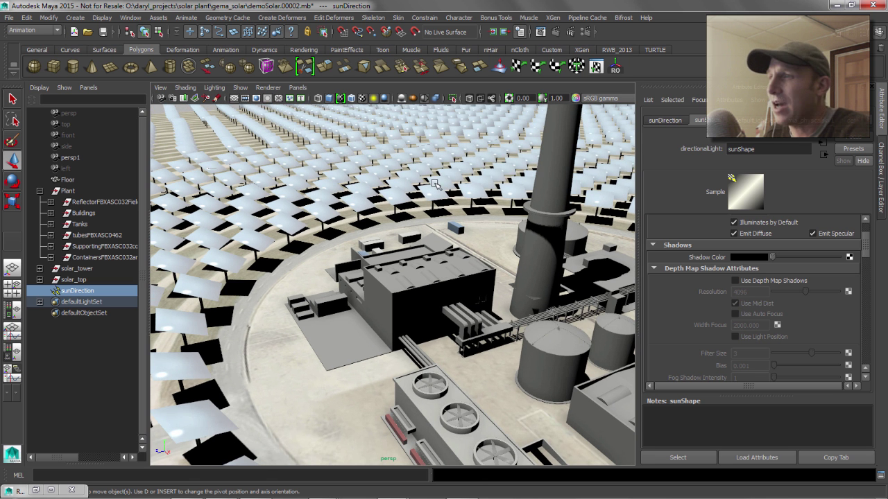
# Create an ambient light in the scene.
pyautogui.press('space')
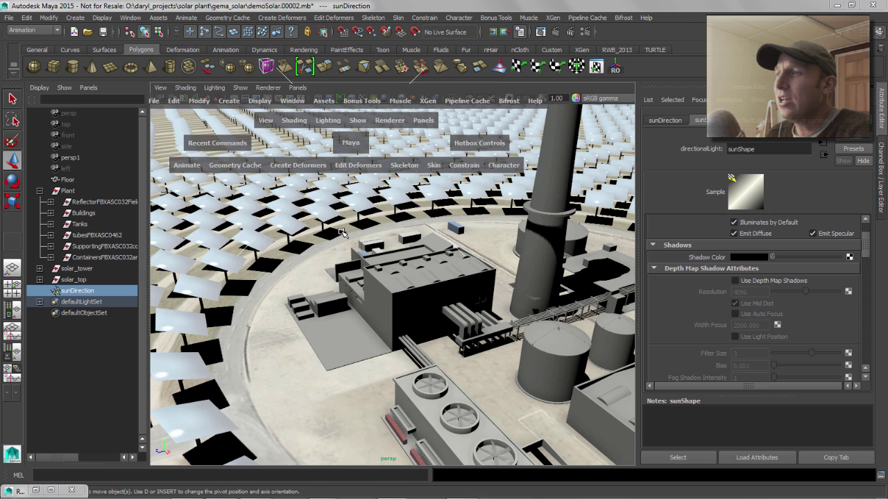
pyautogui.press('space')
pyautogui.click(235, 178)
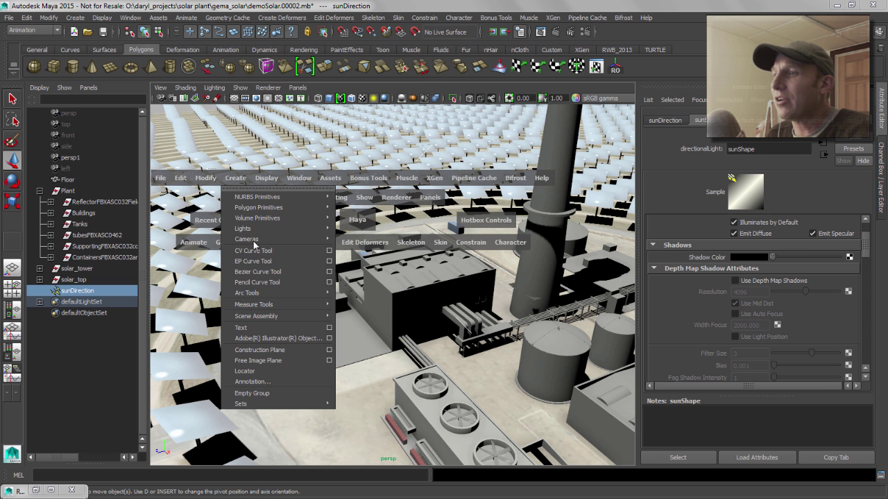
pyautogui.moveTo(254, 232)
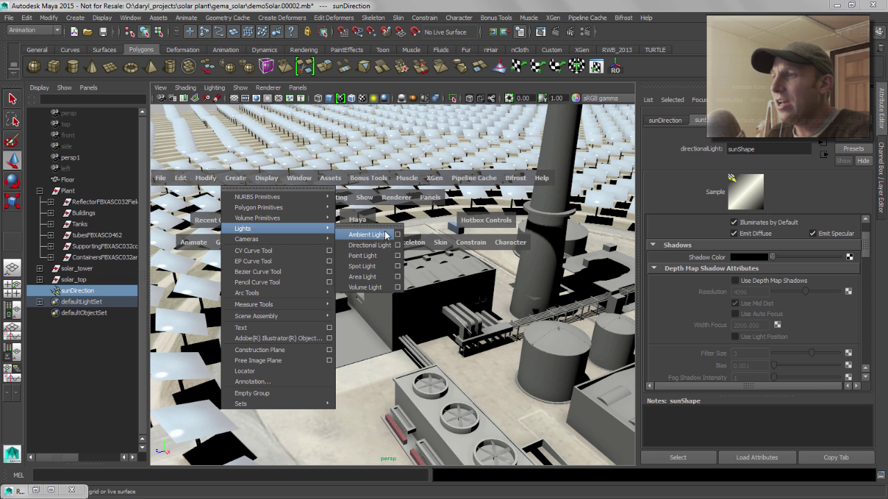
pyautogui.click(384, 238)
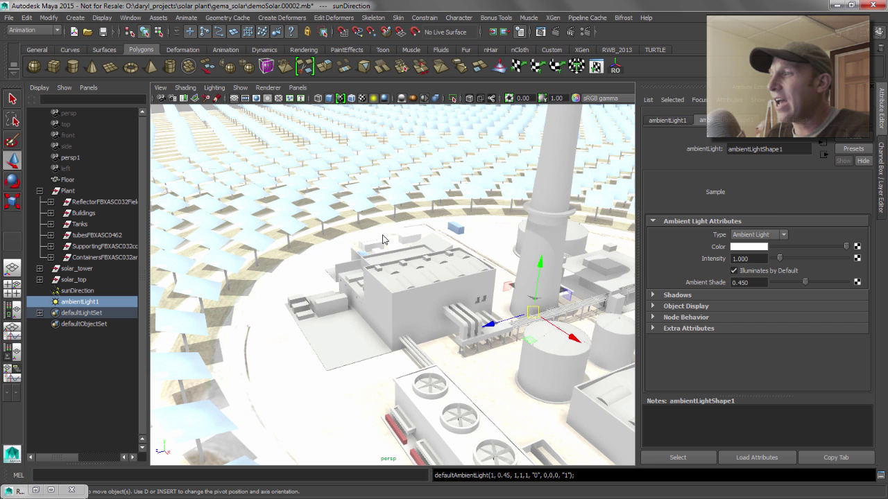
# Tint the ambient light pale blue with a saturation of 0.287 and reduce its intensity to 0.075.
pyautogui.click(762, 247)
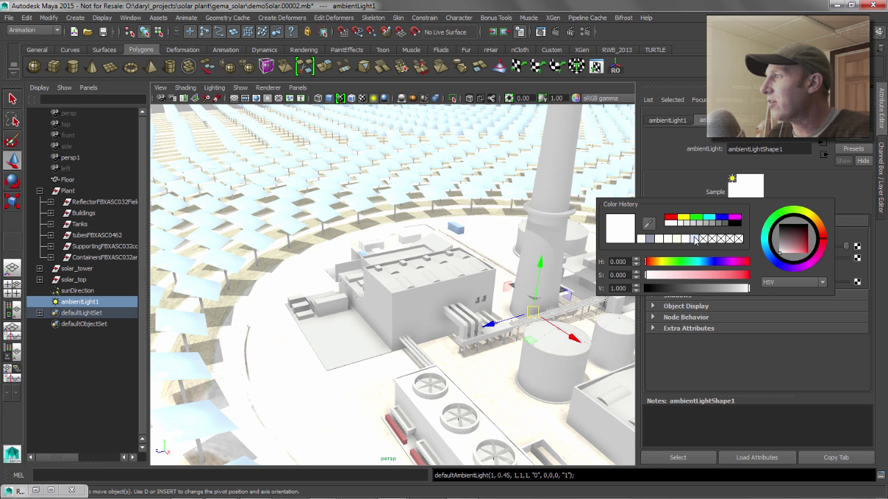
pyautogui.click(696, 239)
pyautogui.moveTo(685, 273); pyautogui.dragTo(699, 278)
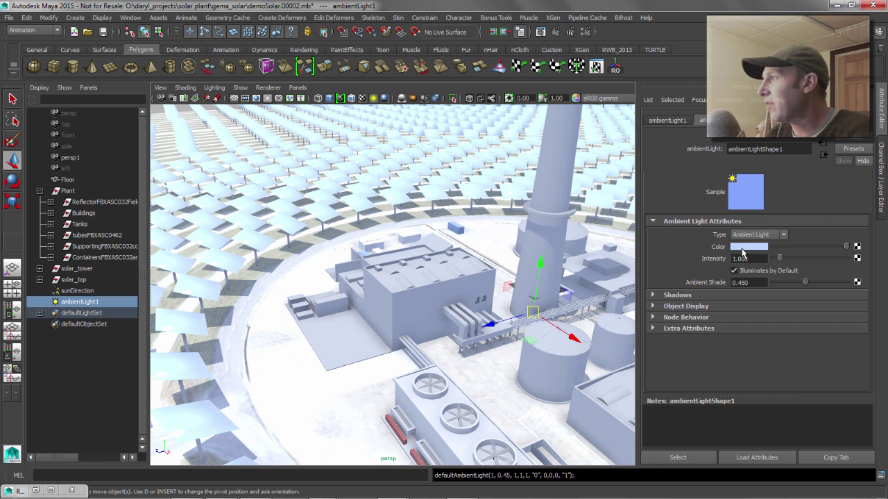
pyautogui.click(743, 247)
pyautogui.moveTo(683, 275); pyautogui.dragTo(689, 275)
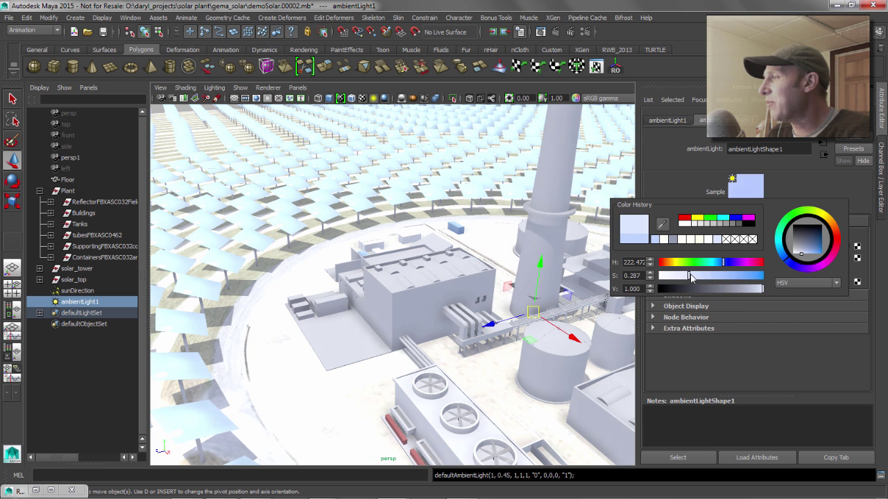
pyautogui.moveTo(777, 263); pyautogui.dragTo(775, 261)
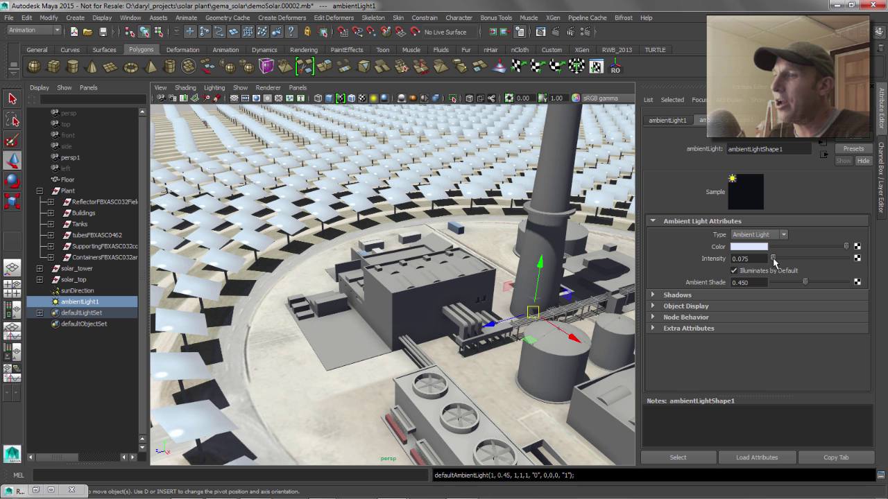
# Hide the ambient light from mental ray by disabling Derive From Maya and enabling Hide in its mental ray flags.
pyautogui.click(658, 122)
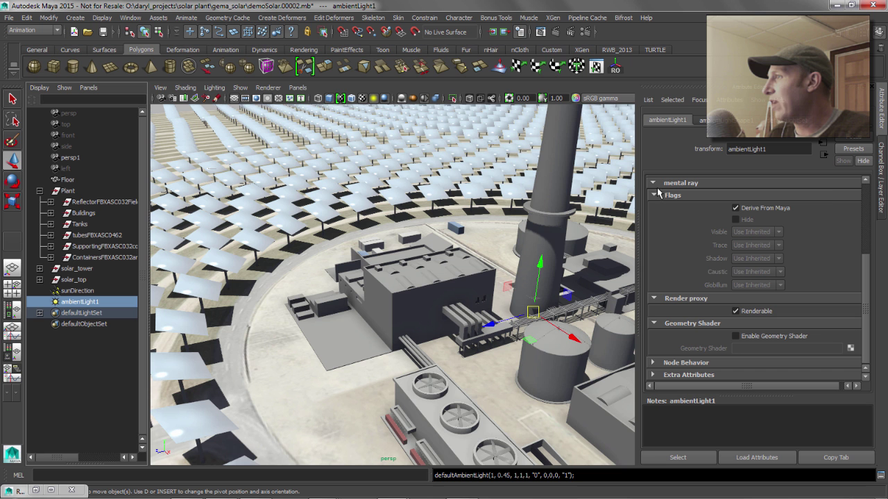
pyautogui.scroll(5, 866, 241)
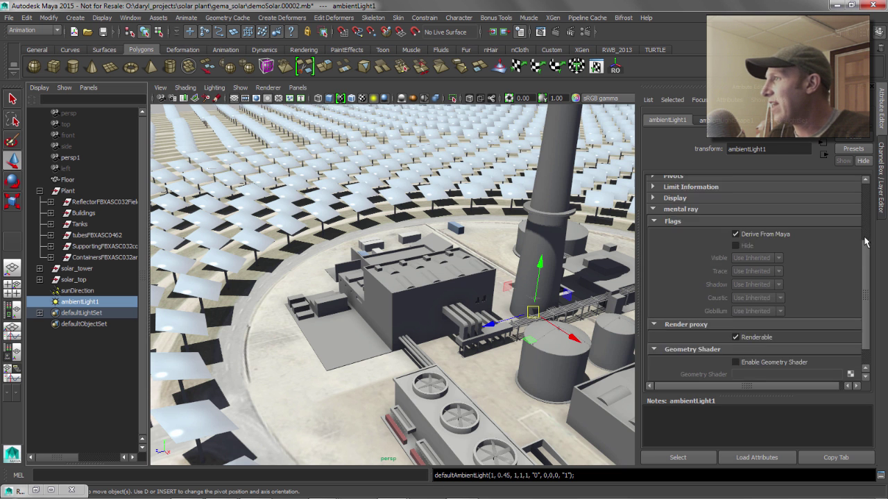
pyautogui.scroll(-1, 832, 253)
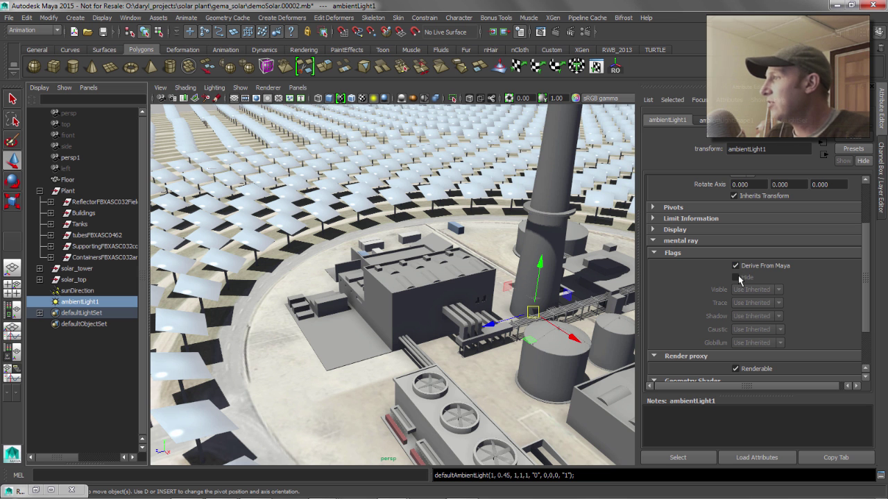
pyautogui.click(735, 266)
pyautogui.click(735, 277)
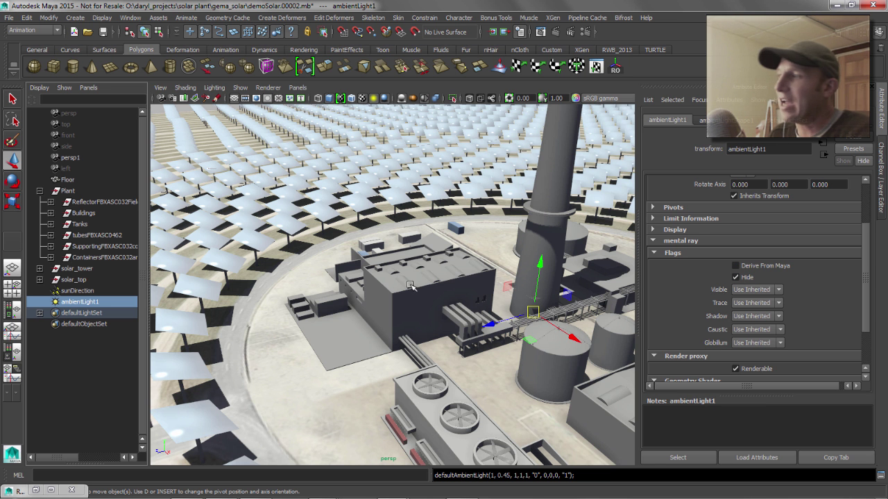
# Examine the ambient-lit shadows on the mirrors, buildings and tower from several close and distant angles.
pyautogui.keyDown('alt'); pyautogui.moveTo(406, 289); pyautogui.dragTo(427, 276); pyautogui.keyUp('alt')
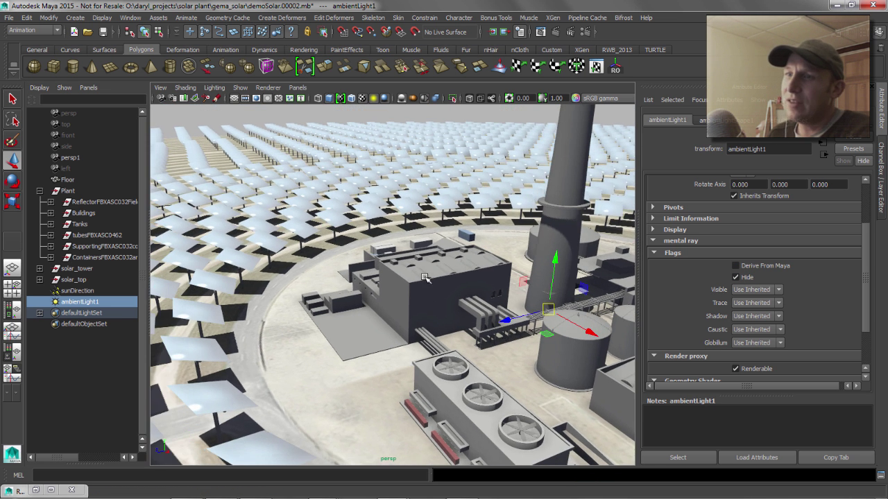
pyautogui.click(72, 305)
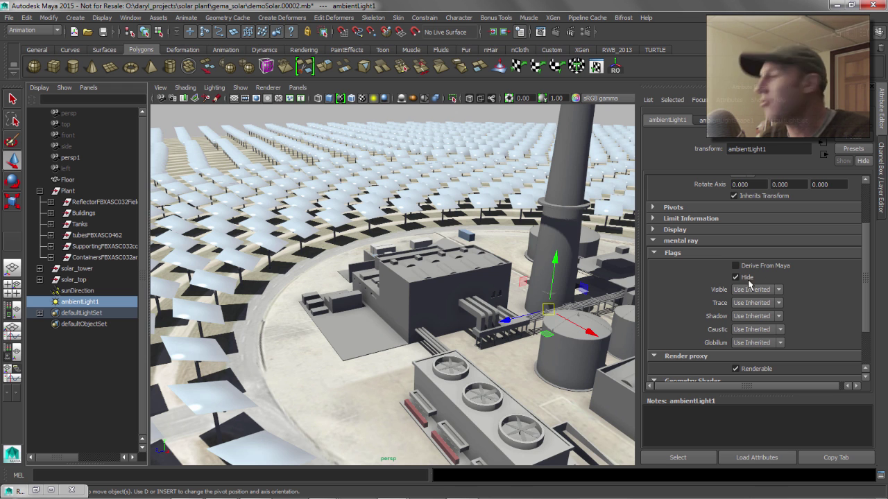
pyautogui.keyDown('alt'); pyautogui.moveTo(305, 283); pyautogui.dragTo(393, 261, button='middle'); pyautogui.keyUp('alt')
pyautogui.keyDown('alt'); pyautogui.moveTo(393, 261); pyautogui.dragTo(507, 276, button='right'); pyautogui.keyUp('alt')
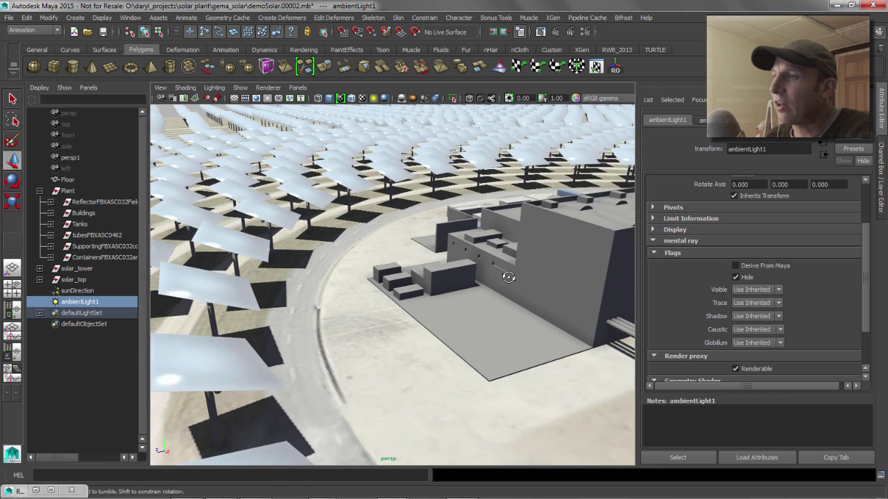
pyautogui.keyDown('alt'); pyautogui.moveTo(360, 267); pyautogui.dragTo(347, 288); pyautogui.keyUp('alt')
pyautogui.keyDown('alt'); pyautogui.moveTo(399, 247); pyautogui.dragTo(364, 279, button='middle'); pyautogui.keyUp('alt')
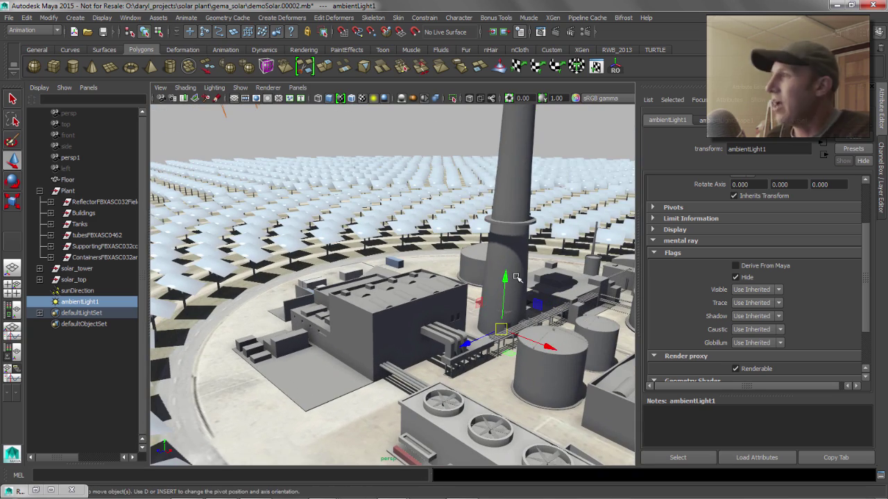
pyautogui.keyDown('alt'); pyautogui.moveTo(461, 267); pyautogui.dragTo(373, 227); pyautogui.keyUp('alt')
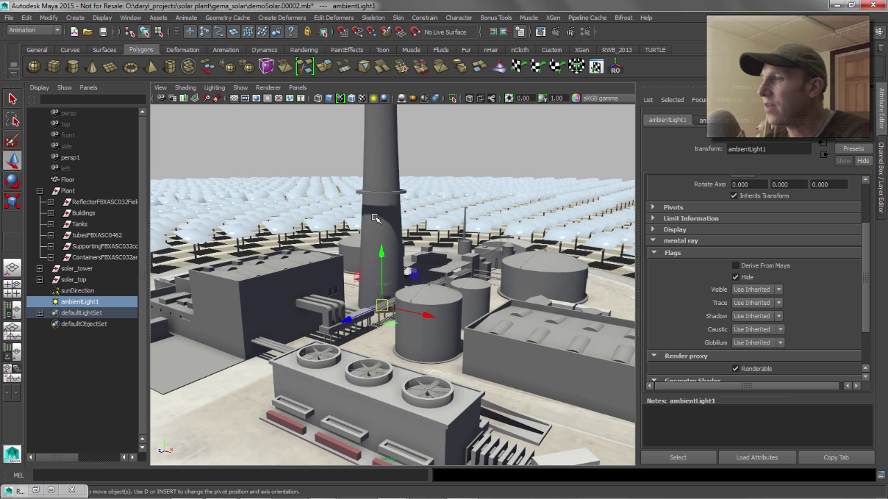
pyautogui.keyDown('alt'); pyautogui.moveTo(373, 218); pyautogui.dragTo(413, 222); pyautogui.keyUp('alt')
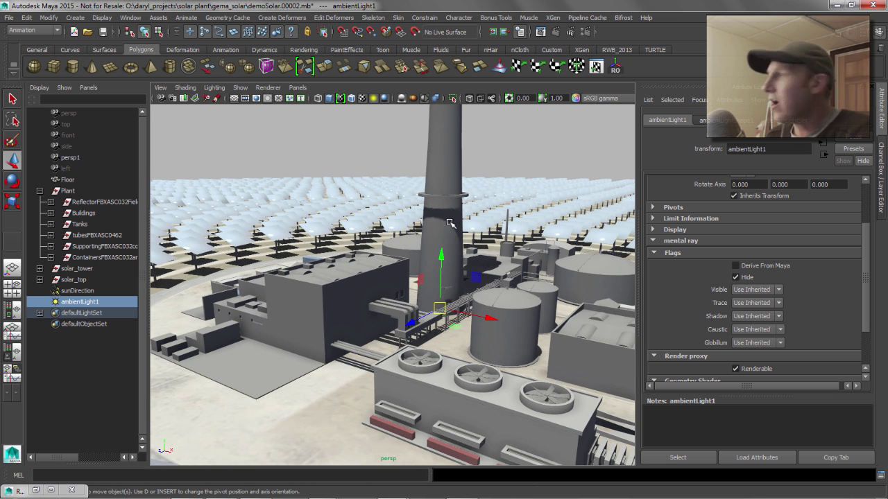
# Hide the plant display layer, then select the back of the single solar mirror and frame it up close.
pyautogui.click(882, 193)
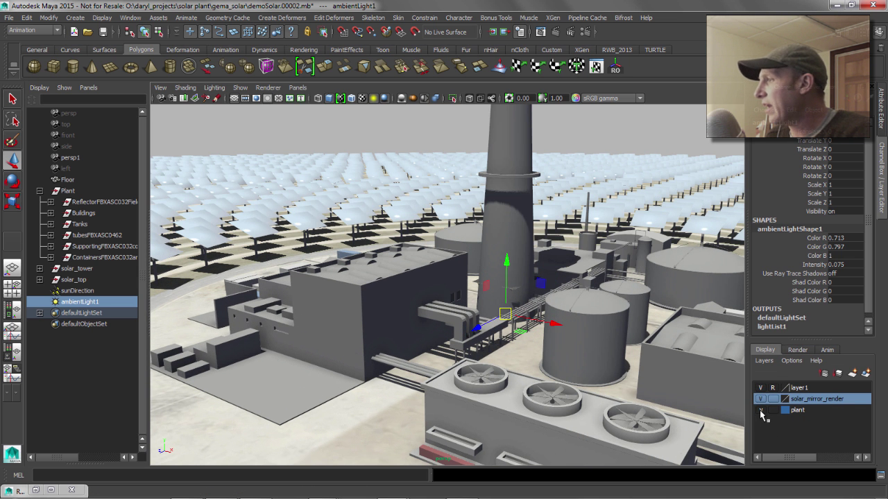
pyautogui.click(760, 410)
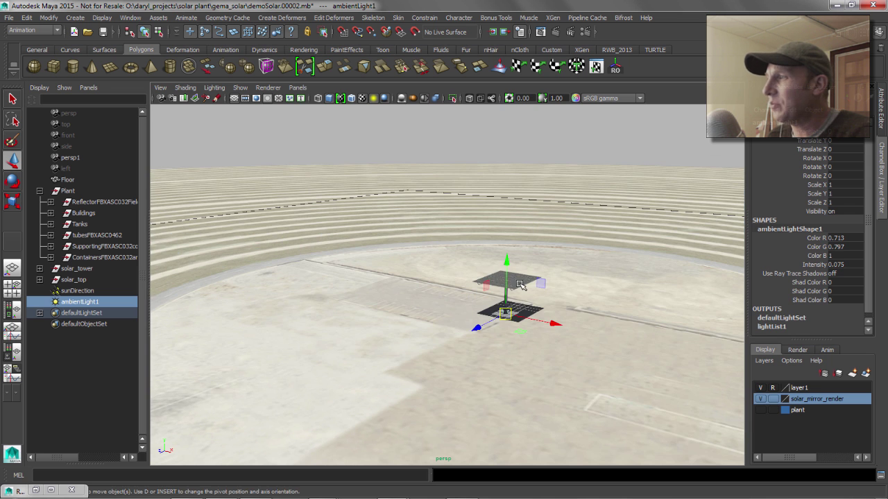
pyautogui.click(521, 285)
pyautogui.press('f')
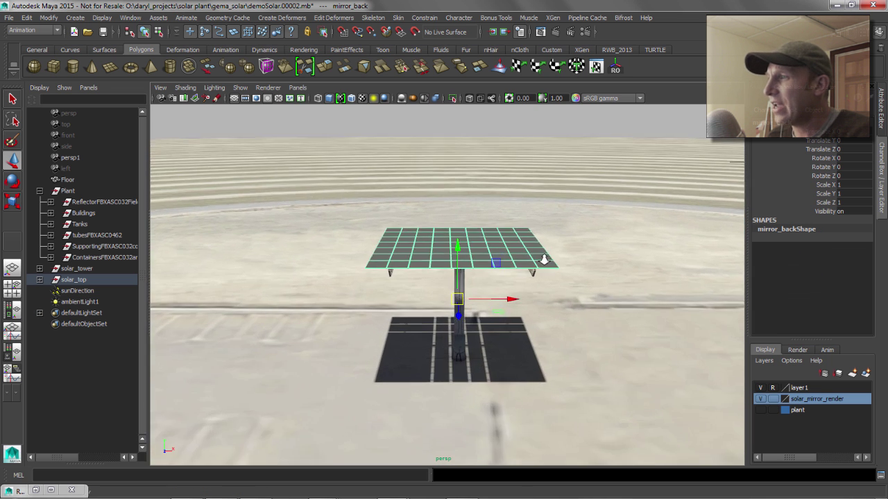
pyautogui.keyDown('alt'); pyautogui.moveTo(544, 260); pyautogui.dragTo(610, 260, button='right'); pyautogui.keyUp('alt')
pyautogui.keyDown('alt'); pyautogui.moveTo(390, 259); pyautogui.dragTo(471, 229); pyautogui.keyUp('alt')
pyautogui.keyDown('alt'); pyautogui.moveTo(381, 230); pyautogui.dragTo(479, 230, button='middle'); pyautogui.keyUp('alt')
pyautogui.press('f')
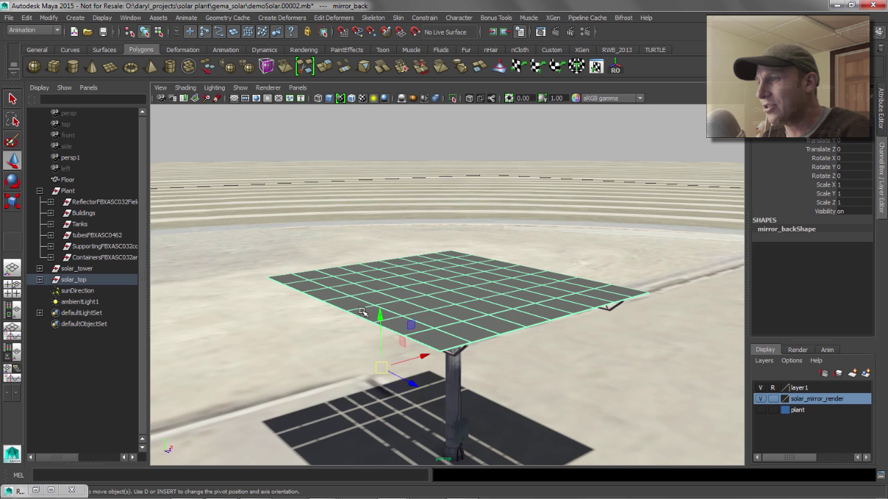
# Render the single solar mirror with mental ray from an angle above its surface.
pyautogui.keyDown('alt'); pyautogui.moveTo(362, 313); pyautogui.dragTo(444, 225); pyautogui.keyUp('alt')
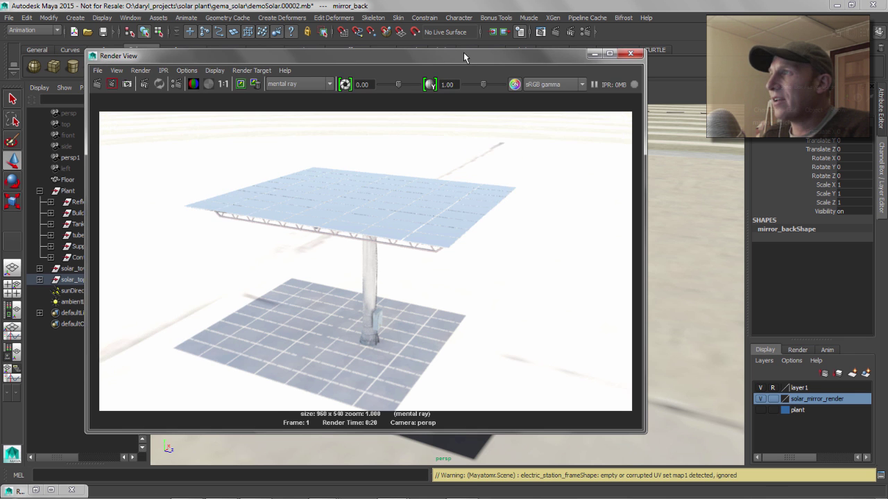
pyautogui.moveTo(464, 54); pyautogui.dragTo(432, 142)
# Select the persp camera and remove the mia_exposure_simple1 lens shader node attached to it.
pyautogui.press('space')
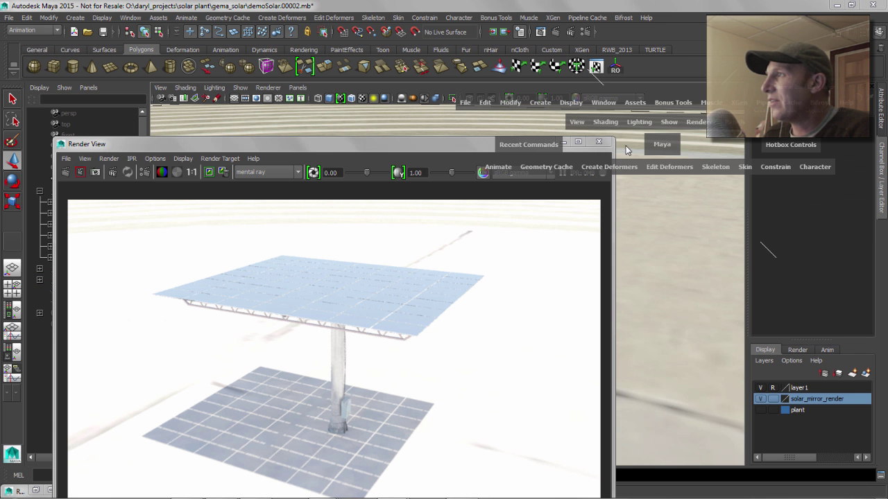
pyautogui.click(576, 123)
pyautogui.click(596, 143)
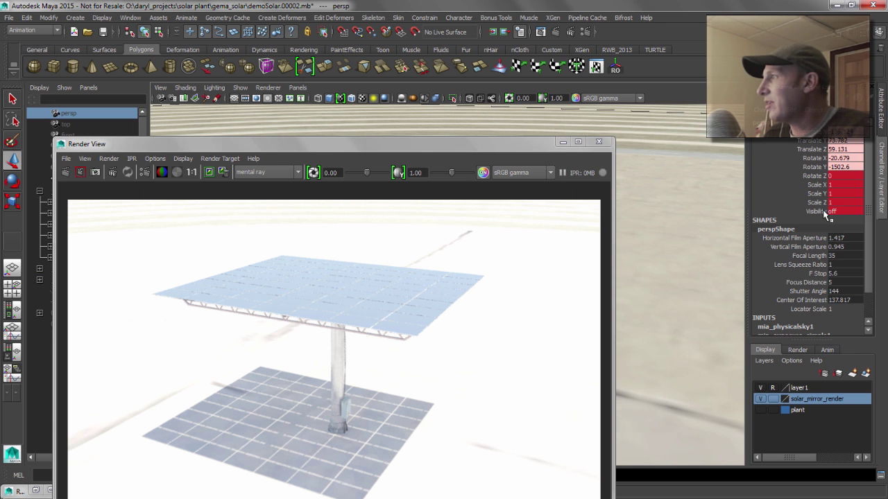
pyautogui.click(882, 122)
pyautogui.click(752, 120)
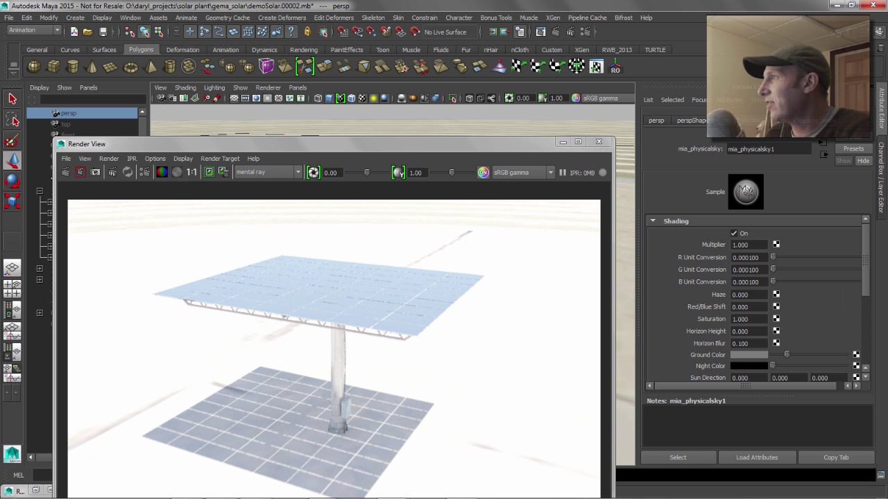
pyautogui.click(818, 120)
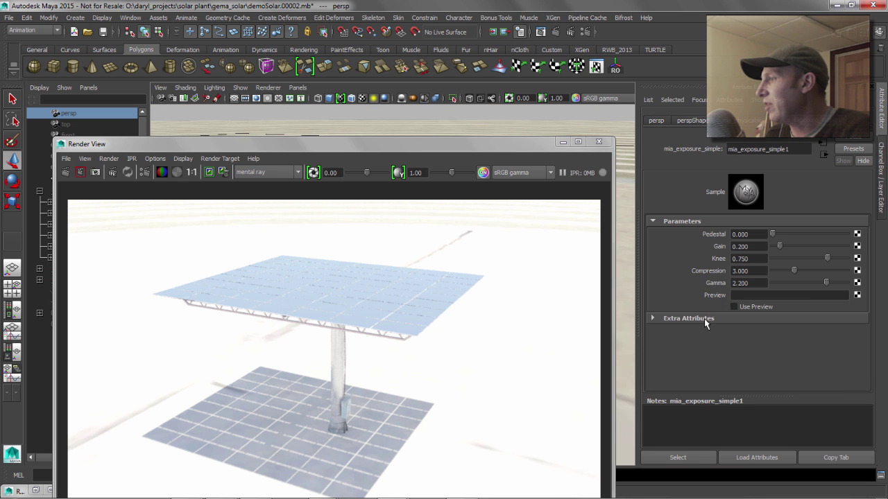
pyautogui.click(678, 457)
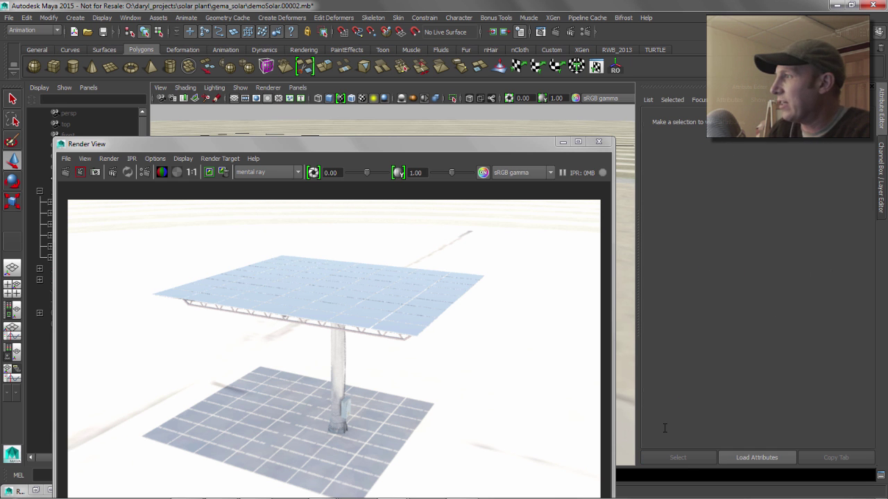
# Render the mirror again and lower the Render View exposure to -2.95.
pyautogui.moveTo(356, 145); pyautogui.dragTo(386, 109)
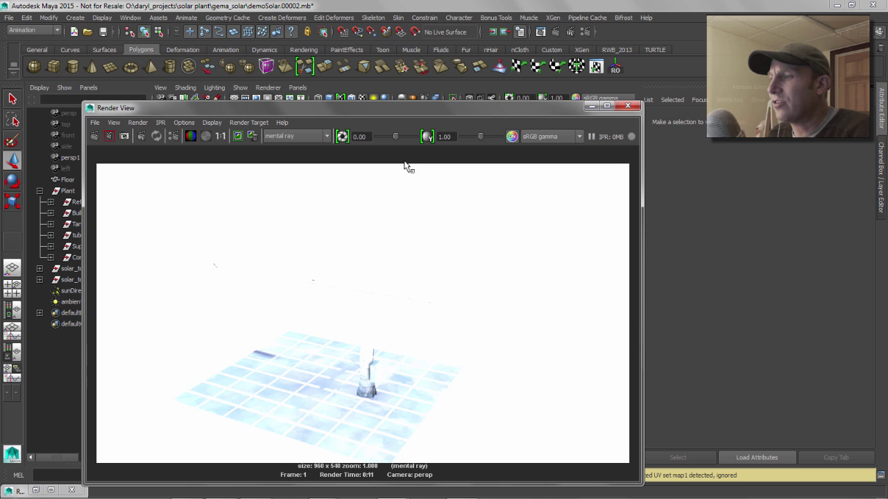
pyautogui.moveTo(394, 138); pyautogui.dragTo(379, 138)
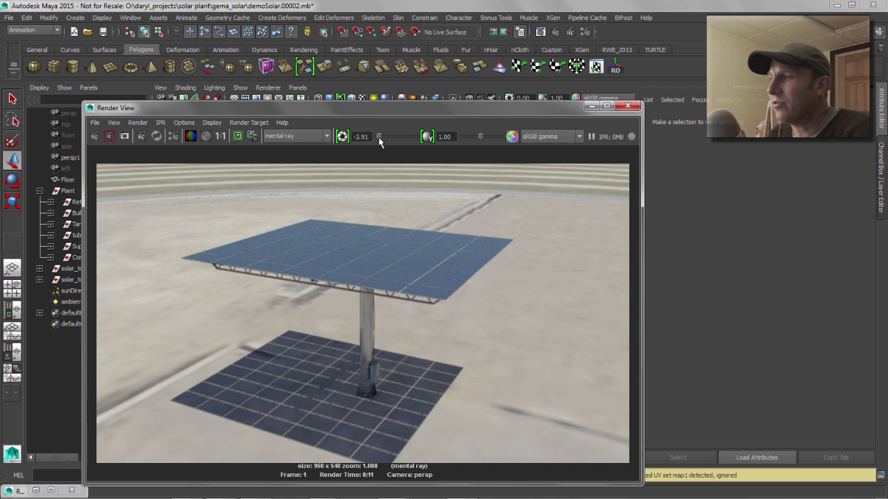
pyautogui.moveTo(379, 136); pyautogui.dragTo(381, 136)
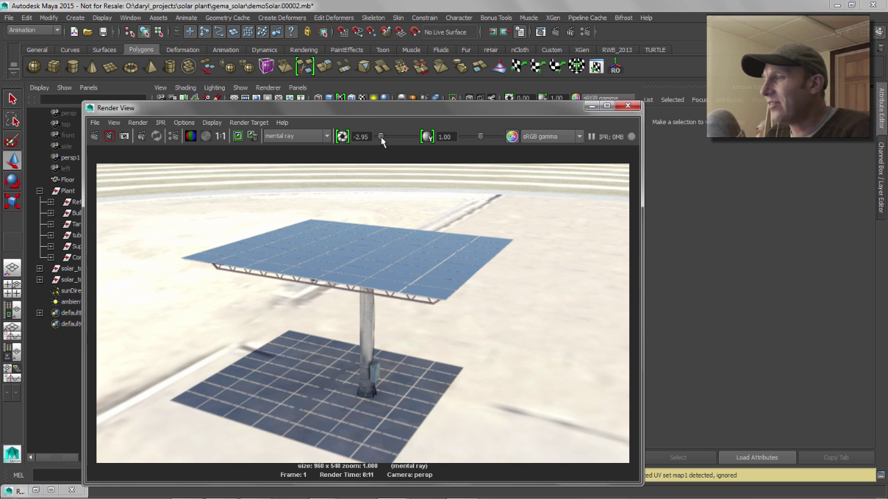
# Minimize the render and examine the solar mirror's truss frame and pole from below and from the side.
pyautogui.click(591, 106)
pyautogui.keyDown('alt'); pyautogui.moveTo(417, 242); pyautogui.dragTo(379, 228); pyautogui.keyUp('alt')
pyautogui.keyDown('alt'); pyautogui.moveTo(378, 228); pyautogui.dragTo(547, 231, button='right'); pyautogui.keyUp('alt')
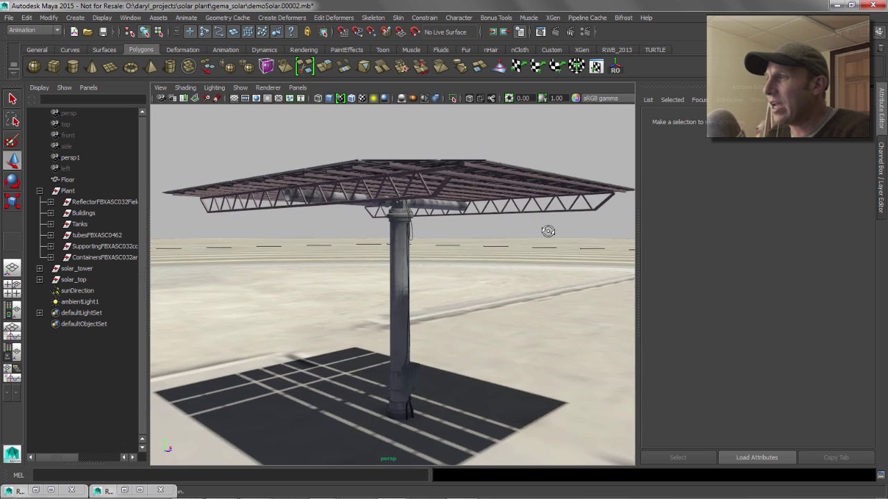
pyautogui.keyDown('alt'); pyautogui.moveTo(547, 232); pyautogui.dragTo(557, 228); pyautogui.keyUp('alt')
pyautogui.keyDown('alt'); pyautogui.moveTo(557, 228); pyautogui.dragTo(388, 231, button='right'); pyautogui.keyUp('alt')
pyautogui.keyDown('alt'); pyautogui.moveTo(388, 230); pyautogui.dragTo(386, 246); pyautogui.keyUp('alt')
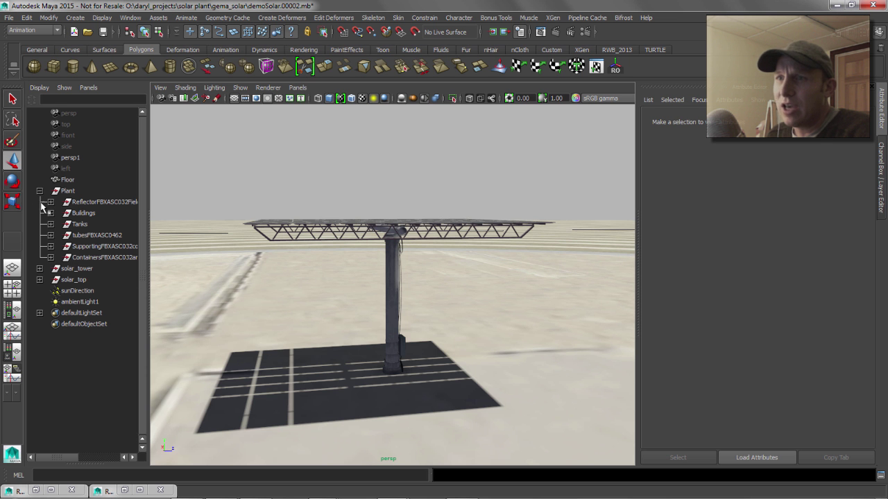
# Check which parts of the mirror belong to the solar_tower group and which to the solar_top group.
pyautogui.click(87, 269)
pyautogui.keyDown('alt'); pyautogui.moveTo(428, 257); pyautogui.dragTo(363, 245); pyautogui.keyUp('alt')
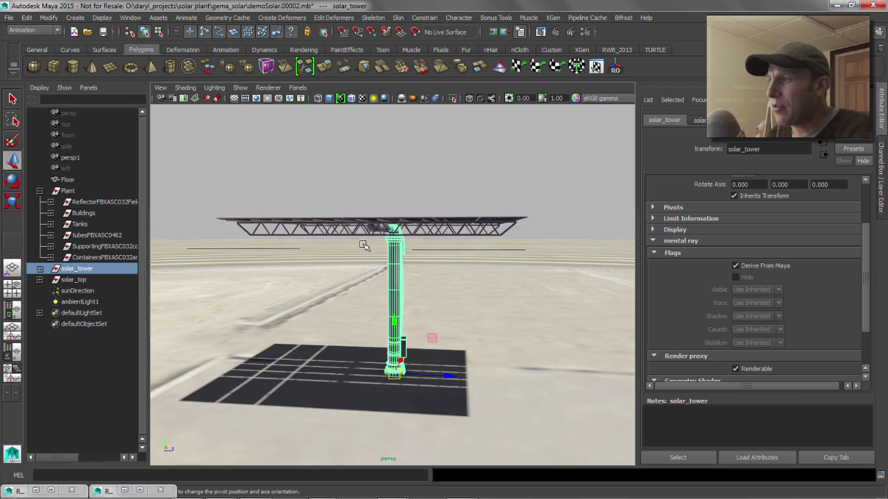
pyautogui.keyDown('alt'); pyautogui.moveTo(363, 245); pyautogui.dragTo(413, 251, button='right'); pyautogui.keyUp('alt')
pyautogui.click(76, 280)
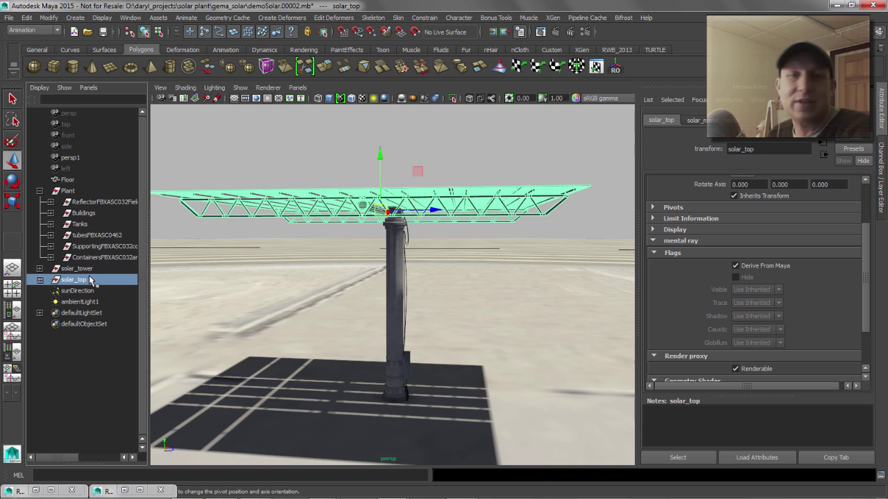
pyautogui.click(89, 270)
pyautogui.click(85, 280)
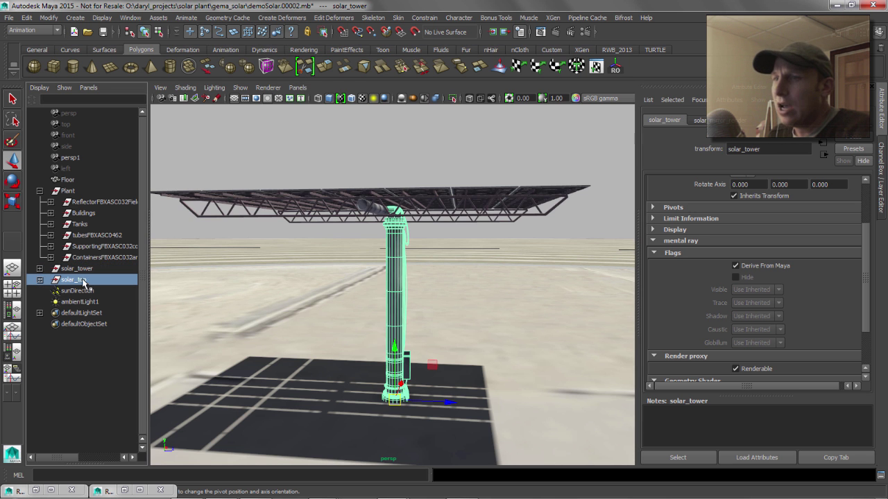
# Select solar_tower and configure its selection export as file type mentalRay with Render Proxy (Assembly) output.
pyautogui.click(78, 269)
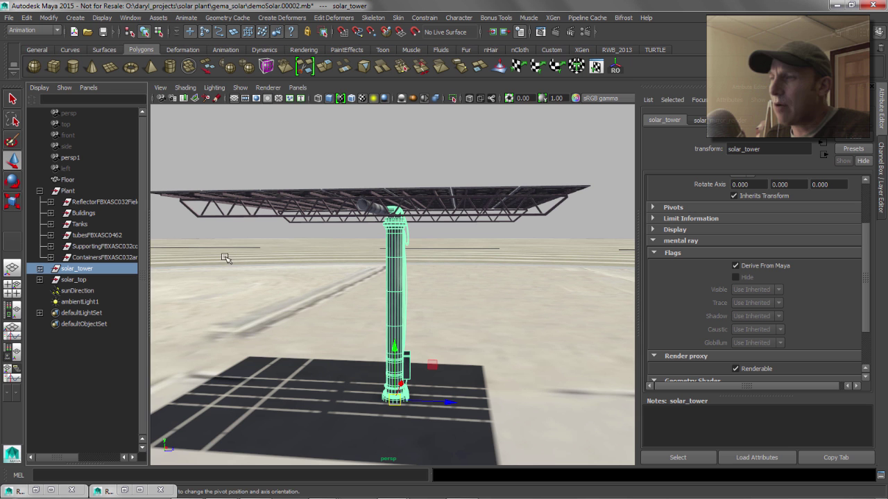
pyautogui.click(27, 18)
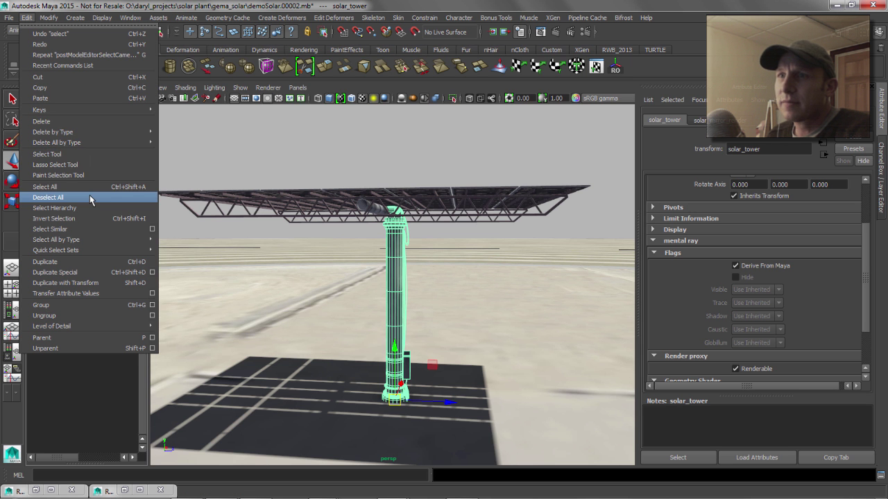
pyautogui.moveTo(4, 18)
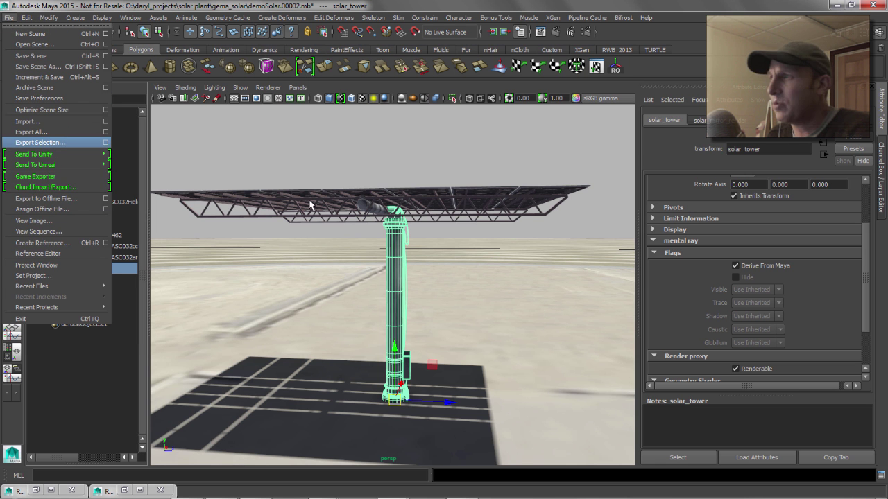
pyautogui.click(106, 142)
pyautogui.click(468, 173)
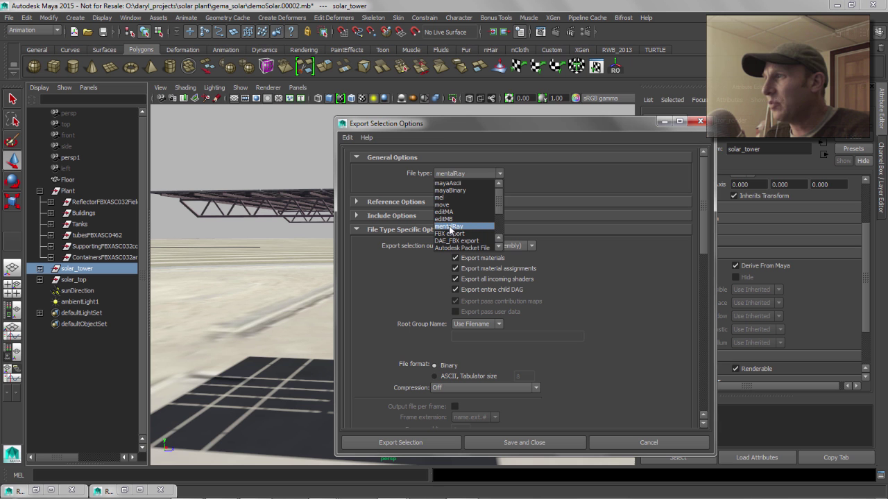
pyautogui.click(494, 229)
pyautogui.click(490, 245)
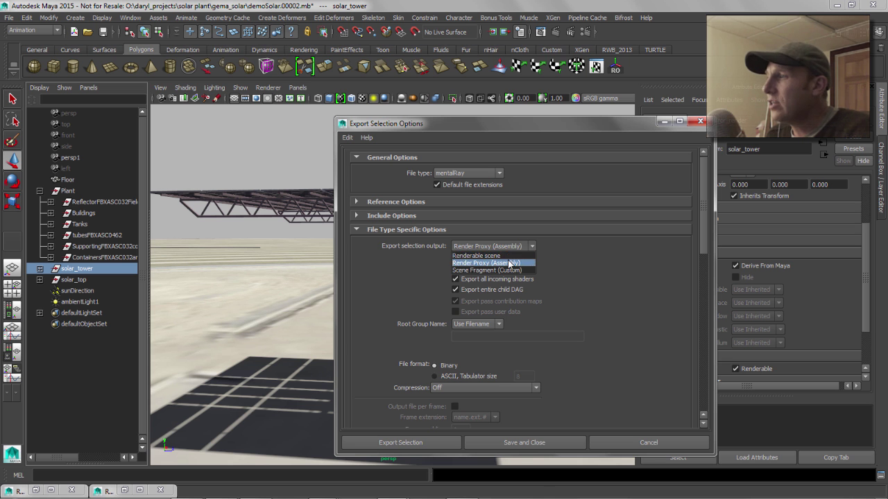
pyautogui.click(508, 262)
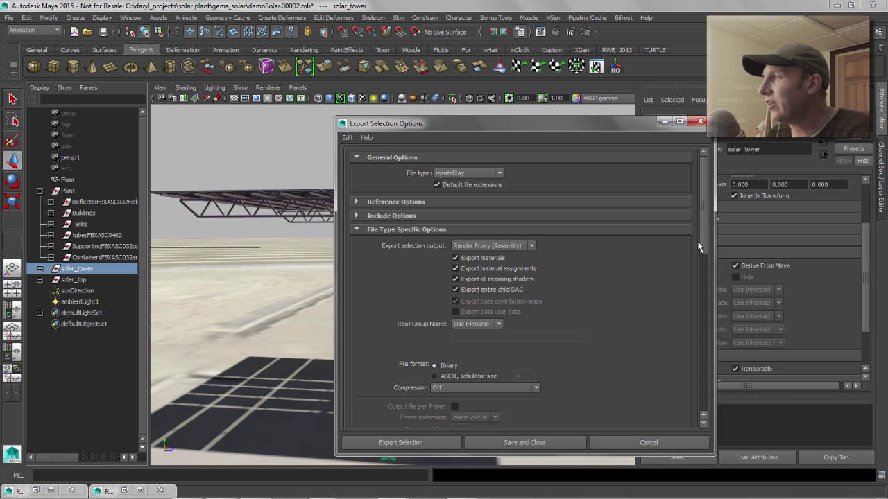
# Review the remaining export options and export the tower as base3.mi in the gema_solar folder, replacing the existing file.
pyautogui.moveTo(699, 247); pyautogui.dragTo(696, 371)
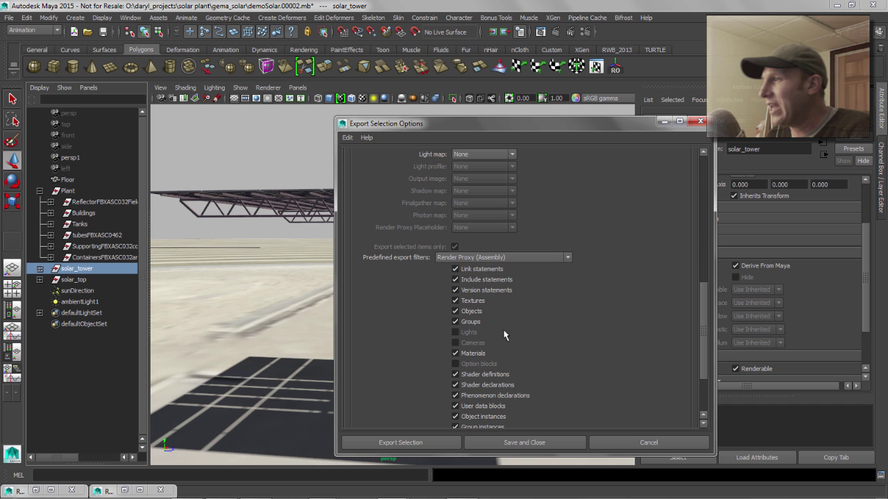
pyautogui.scroll(3, 702, 303)
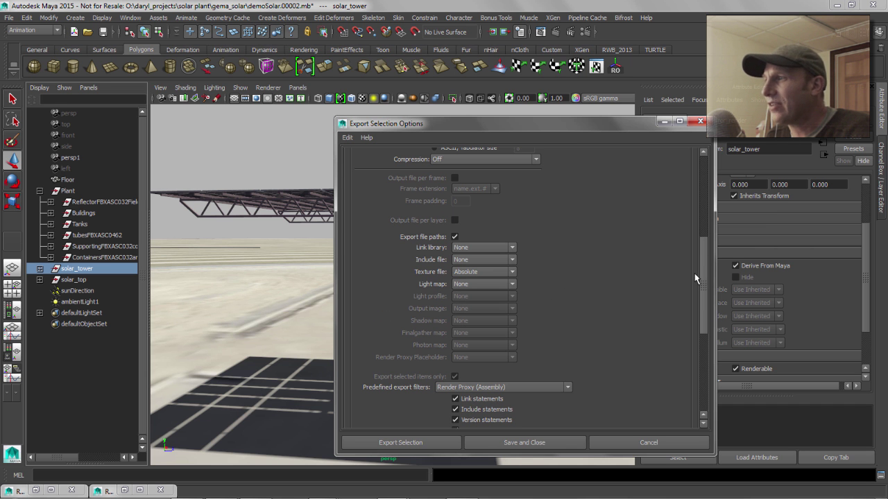
pyautogui.click(410, 444)
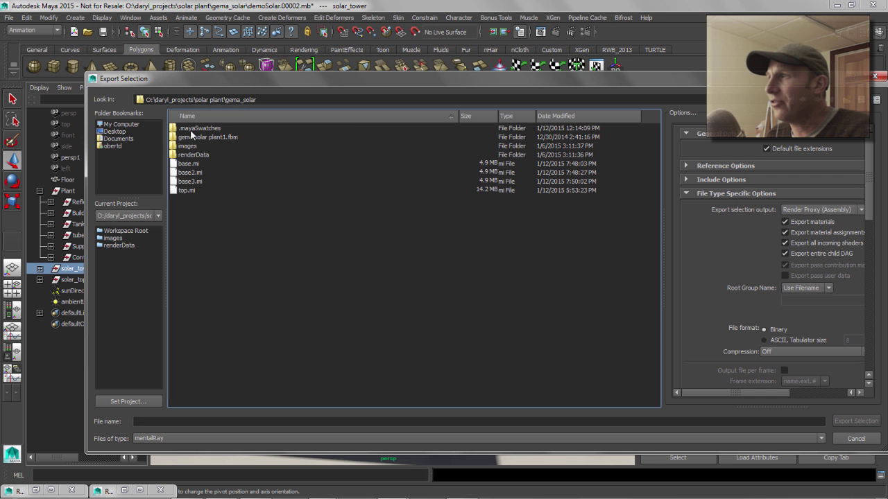
pyautogui.click(188, 182)
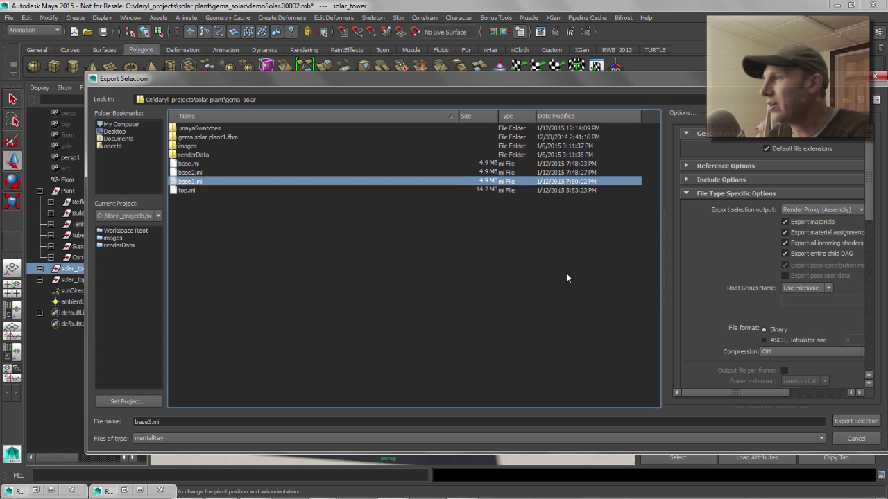
pyautogui.click(856, 421)
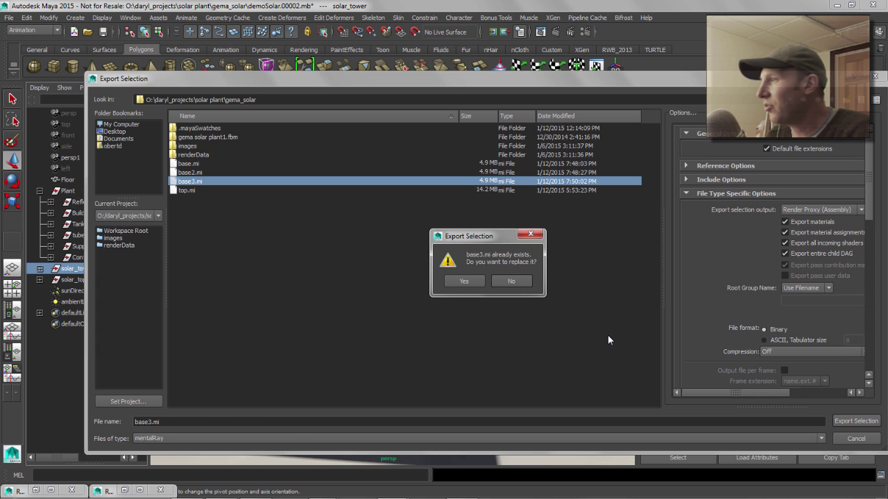
pyautogui.click(471, 282)
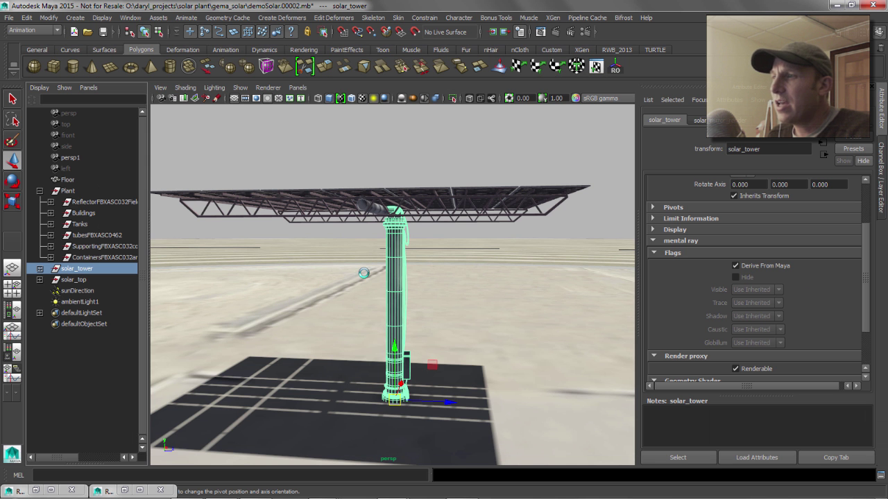
# Select solar_top and examine its pivot at the centre of the round support tube in the side view.
pyautogui.click(69, 279)
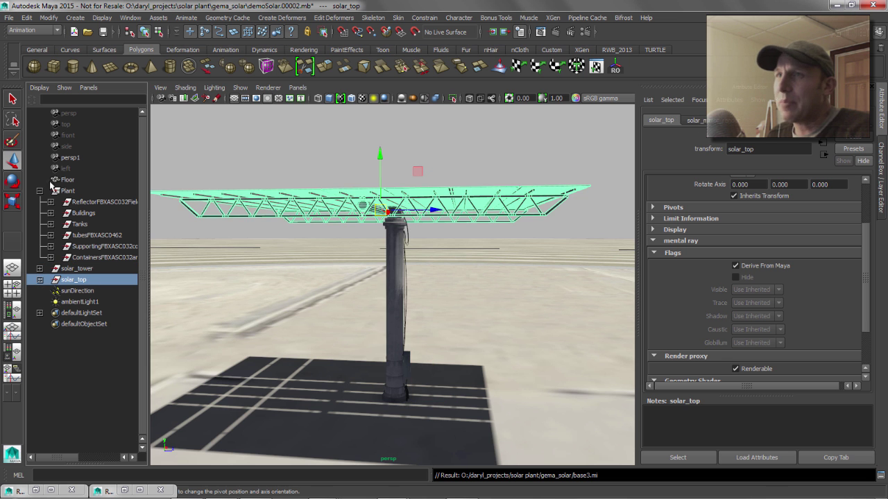
pyautogui.keyDown('alt'); pyautogui.moveTo(467, 192); pyautogui.dragTo(513, 188); pyautogui.keyUp('alt')
pyautogui.press('space')
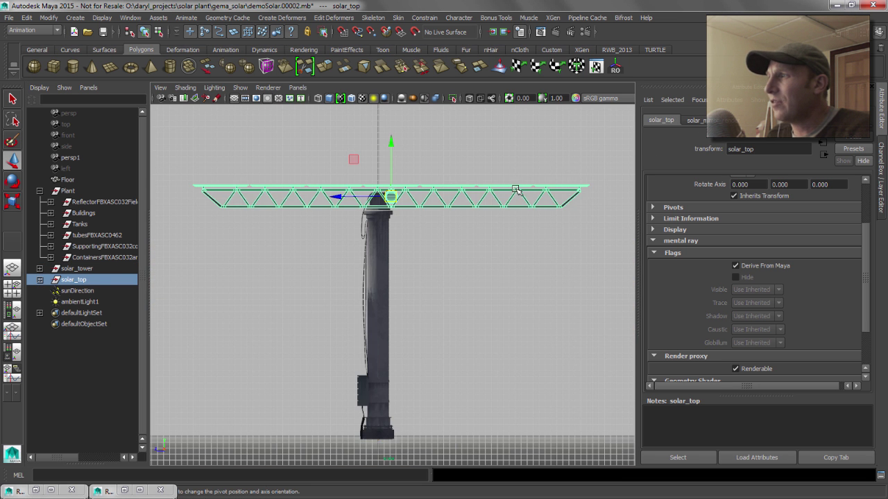
pyautogui.keyDown('alt'); pyautogui.moveTo(340, 180); pyautogui.dragTo(345, 234, button='middle'); pyautogui.keyUp('alt')
pyautogui.keyDown('alt'); pyautogui.moveTo(345, 234); pyautogui.dragTo(552, 247, button='right'); pyautogui.keyUp('alt')
pyautogui.scroll(8, 551, 246)
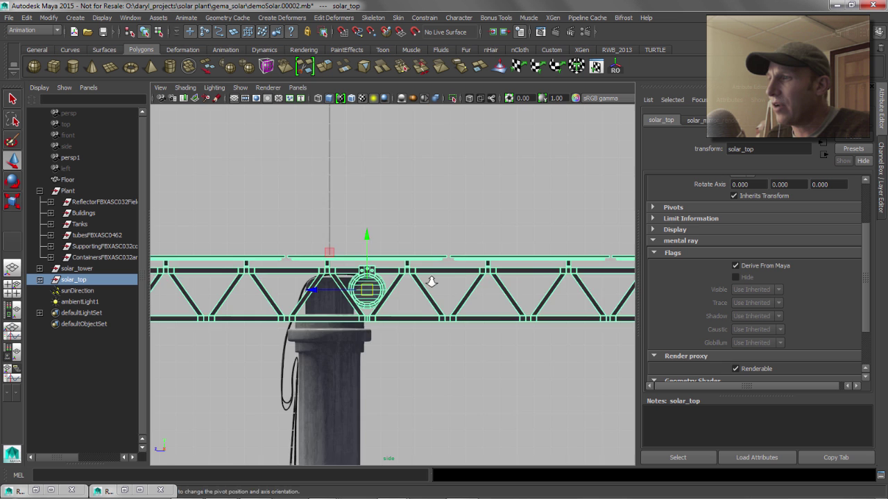
pyautogui.scroll(5, 548, 241)
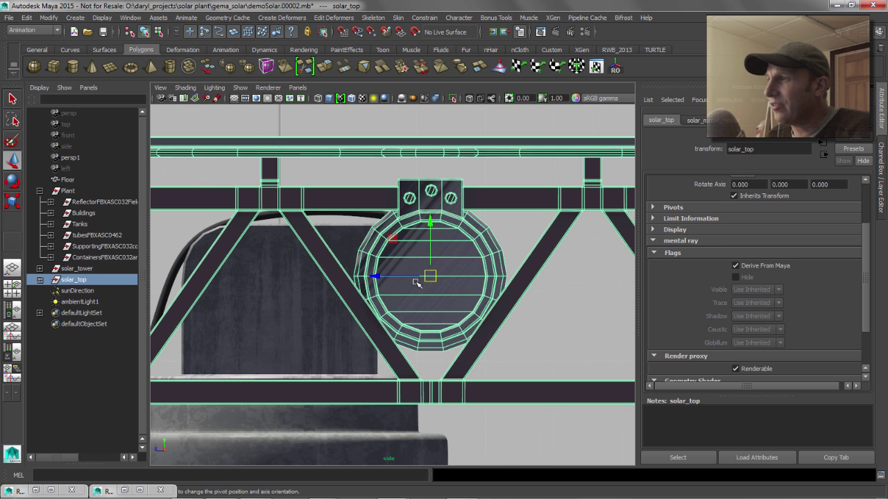
pyautogui.scroll(-10, 430, 278)
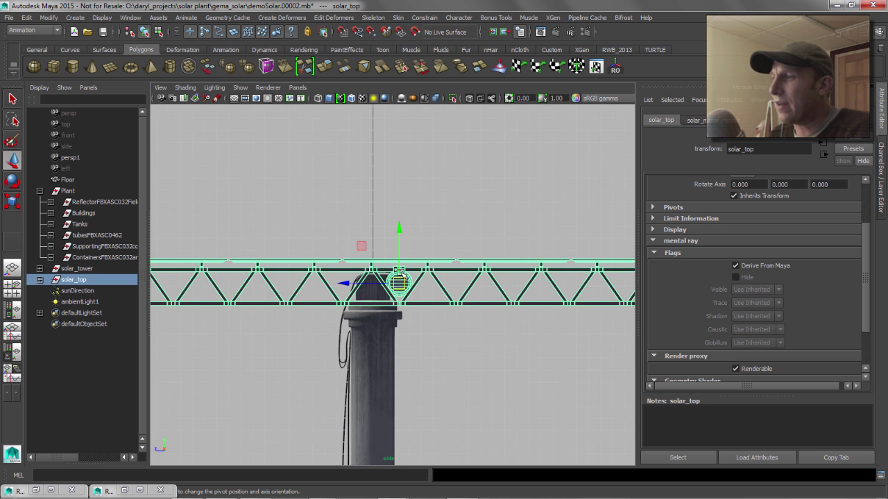
# Try rotating solar_top about its pivot in two directions and undo both rotations.
pyautogui.press('e')
pyautogui.moveTo(420, 240); pyautogui.dragTo(449, 281)
pyautogui.hotkey('ctrl', 'z')
pyautogui.moveTo(372, 242); pyautogui.dragTo(391, 231)
pyautogui.hotkey('ctrl', 'z')
pyautogui.click(262, 256)
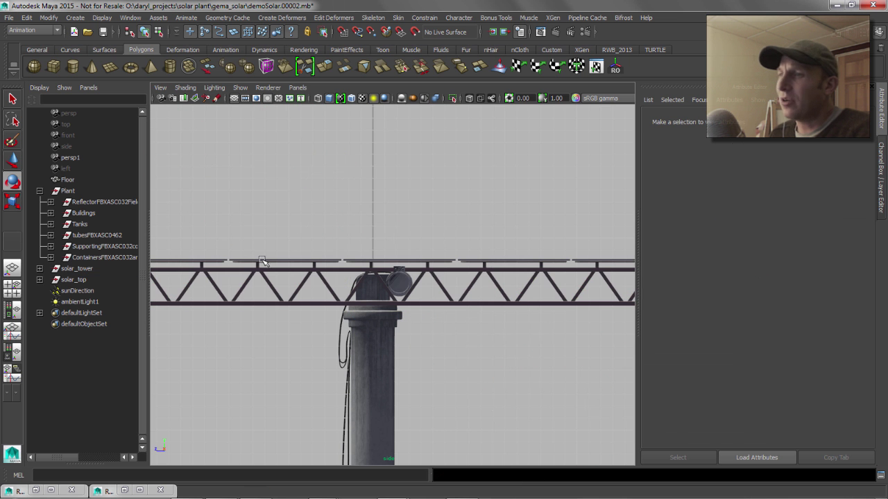
# Export solar_top as the mentalRay render proxy top.mi in the gema_solar folder, replacing the existing file.
pyautogui.click(69, 280)
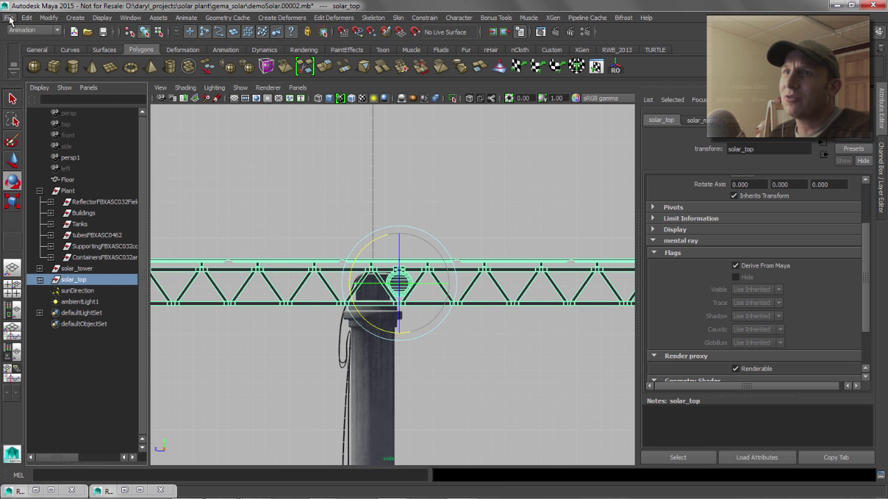
pyautogui.click(9, 20)
pyautogui.click(46, 142)
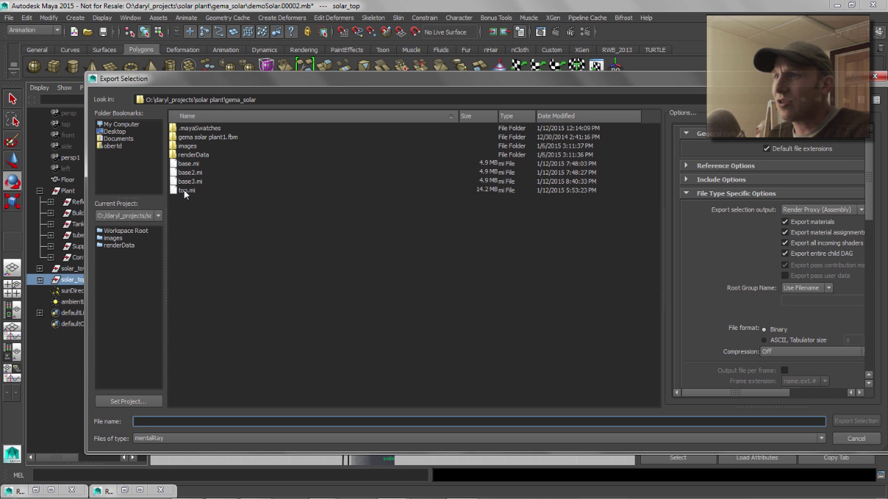
pyautogui.click(184, 190)
pyautogui.click(849, 421)
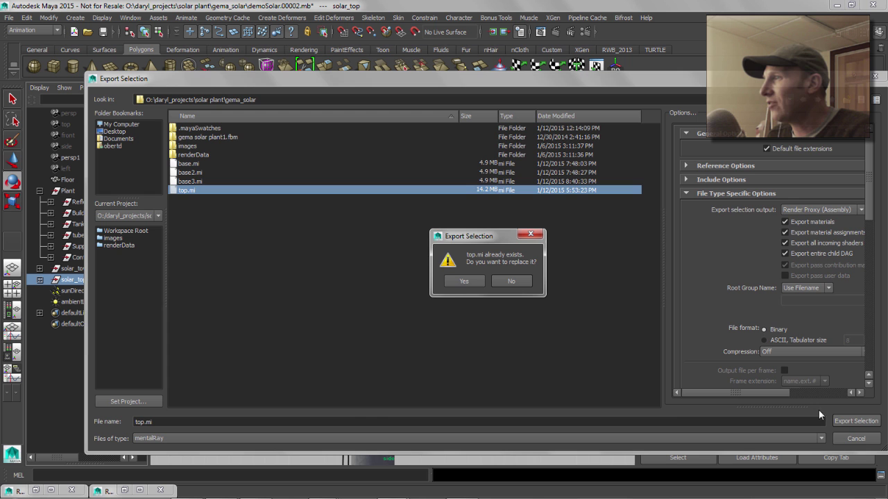
pyautogui.click(463, 281)
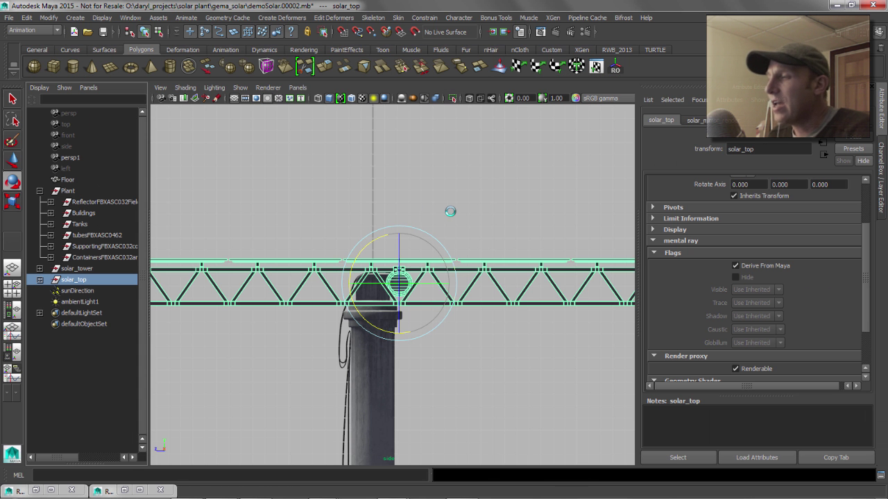
# Switch back to the perspective view, examine the mirror from above and from low angles, and clear the selection.
pyautogui.keyDown('alt'); pyautogui.moveTo(411, 223); pyautogui.dragTo(415, 187, button='middle'); pyautogui.keyUp('alt')
pyautogui.keyDown('alt'); pyautogui.moveTo(415, 187); pyautogui.dragTo(272, 222, button='right'); pyautogui.keyUp('alt')
pyautogui.keyDown('alt'); pyautogui.moveTo(364, 230); pyautogui.dragTo(355, 172, button='middle'); pyautogui.keyUp('alt')
pyautogui.press('space')
pyautogui.moveTo(358, 229); pyautogui.dragTo(350, 184)
pyautogui.keyDown('alt'); pyautogui.moveTo(354, 208); pyautogui.dragTo(396, 236); pyautogui.keyUp('alt')
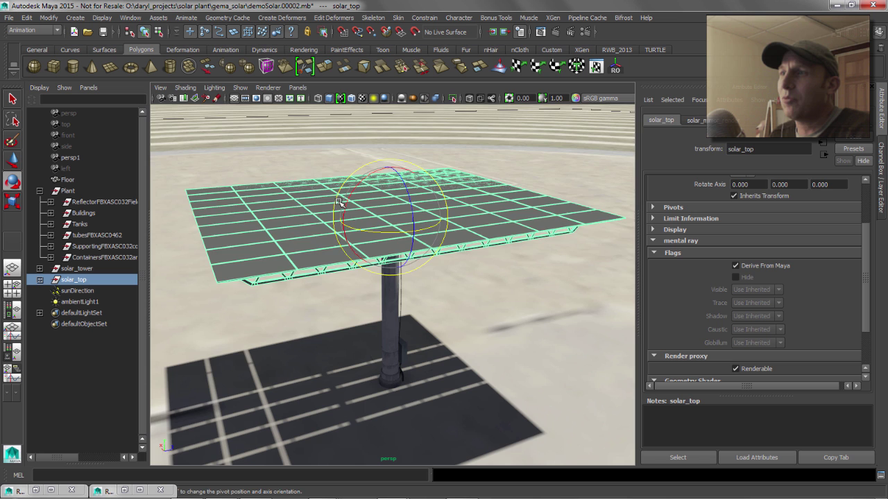
pyautogui.keyDown('alt'); pyautogui.moveTo(340, 202); pyautogui.dragTo(251, 139); pyautogui.keyUp('alt')
pyautogui.click(311, 122)
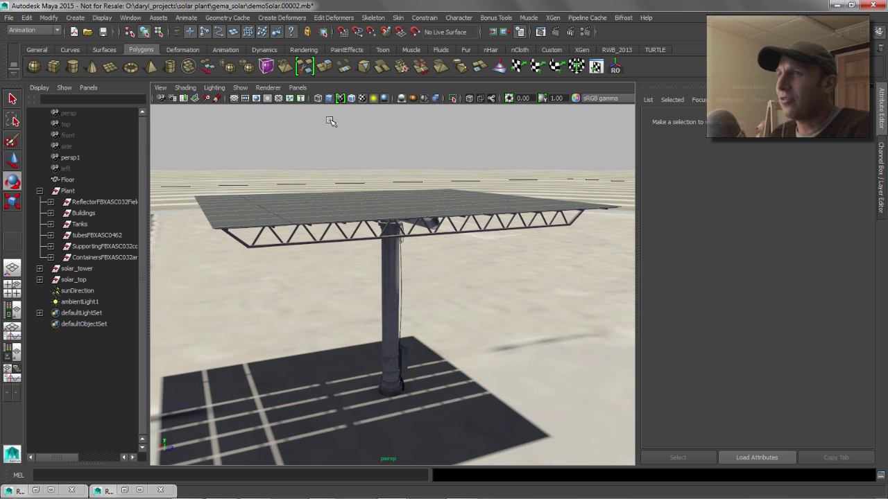
# Convert solar_top to one bounding box with the suffix _BBox, keeping the original geometry.
pyautogui.click(73, 280)
pyautogui.press('f')
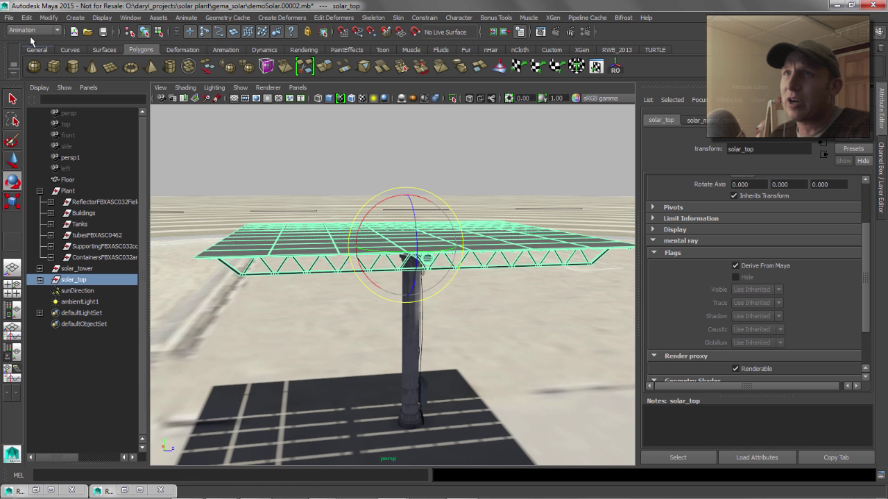
pyautogui.click(49, 17)
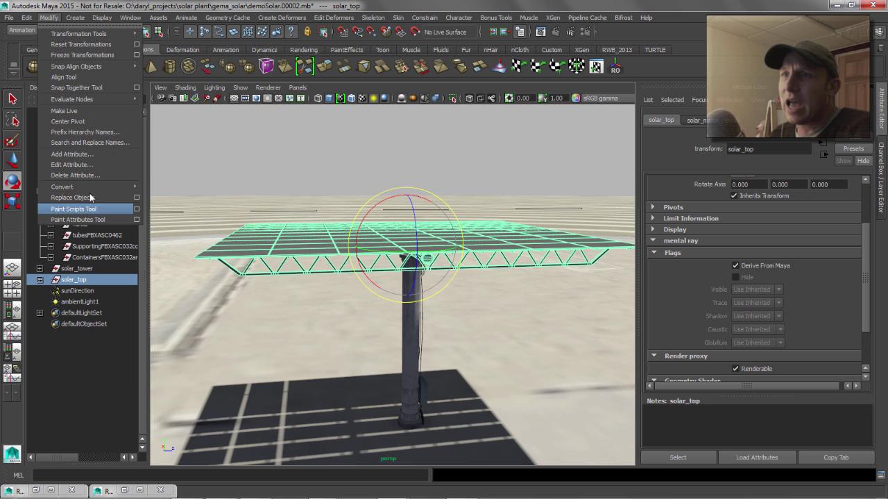
pyautogui.moveTo(94, 187)
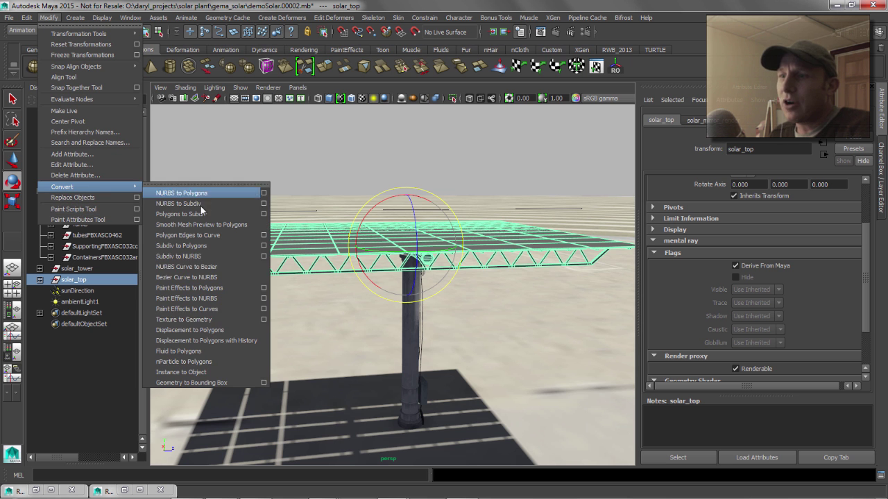
pyautogui.click(262, 382)
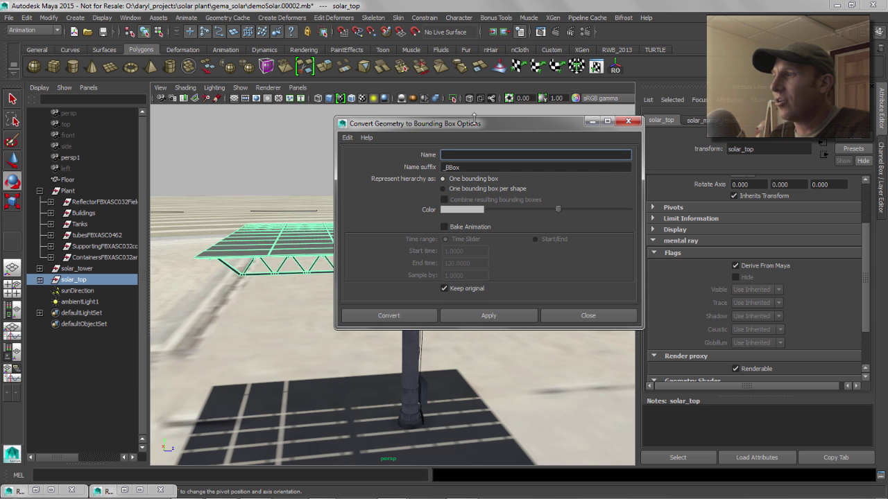
pyautogui.moveTo(473, 119); pyautogui.dragTo(345, 107)
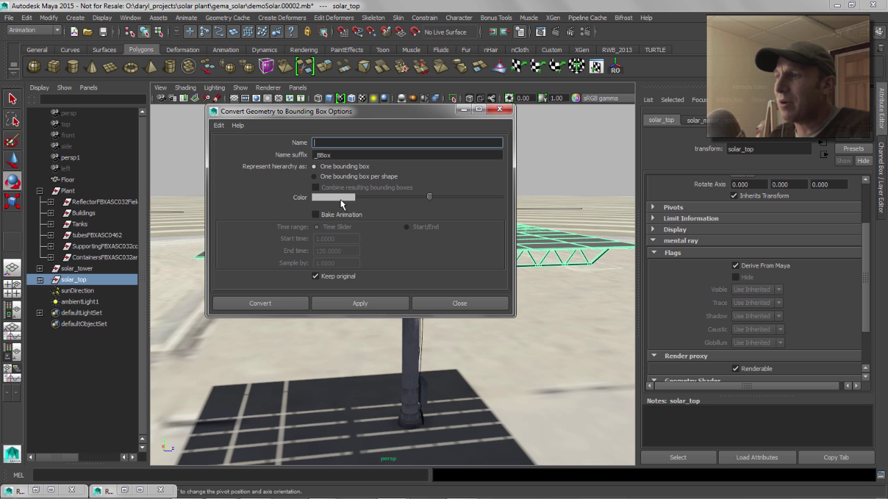
pyautogui.click(343, 305)
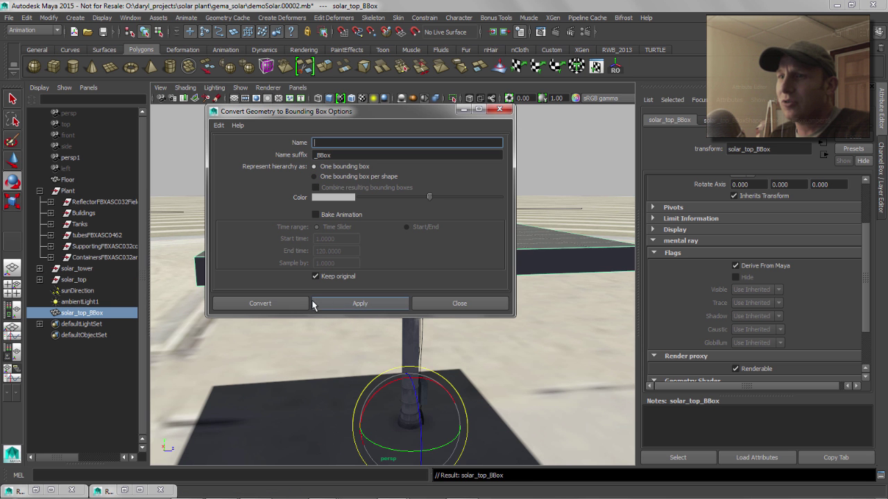
pyautogui.click(448, 303)
# Try rotating solar_top_BBox about its pivot at the base of the tower and undo the rotation.
pyautogui.keyDown('alt'); pyautogui.moveTo(405, 279); pyautogui.dragTo(353, 266); pyautogui.keyUp('alt')
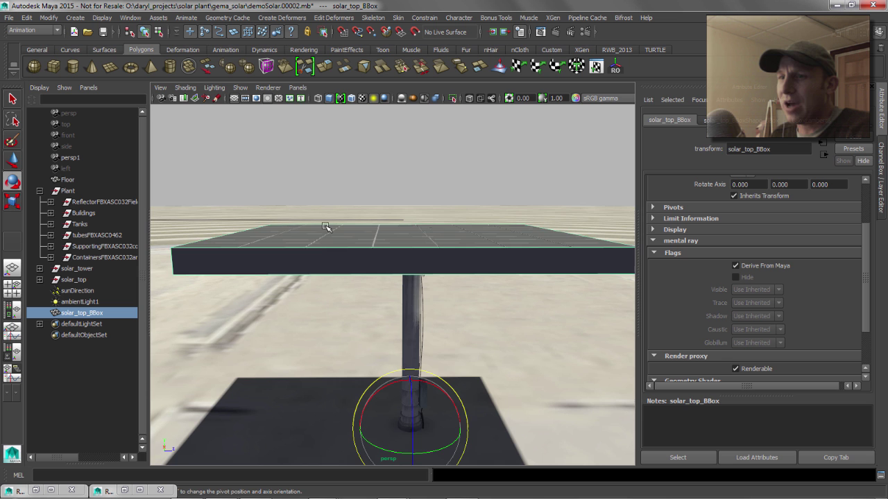
pyautogui.keyDown('alt'); pyautogui.moveTo(370, 325); pyautogui.dragTo(412, 297, button='middle'); pyautogui.keyUp('alt')
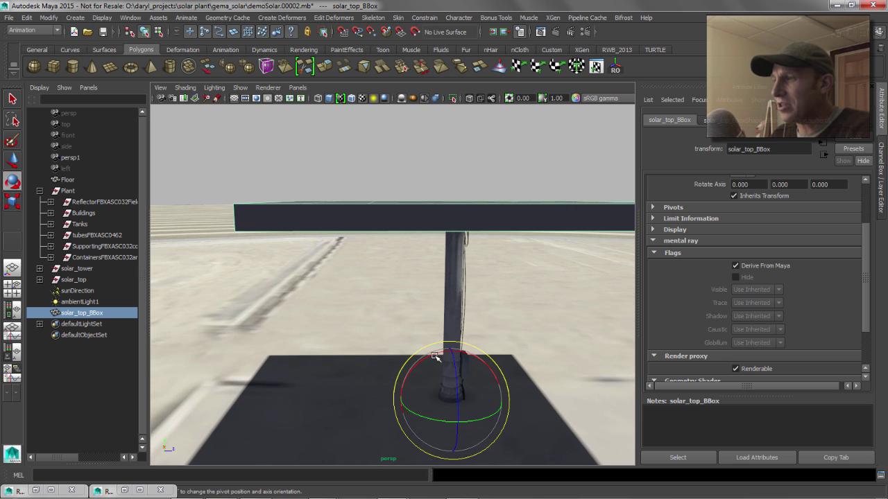
pyautogui.moveTo(435, 357); pyautogui.dragTo(409, 371)
pyautogui.hotkey('ctrl', 'z')
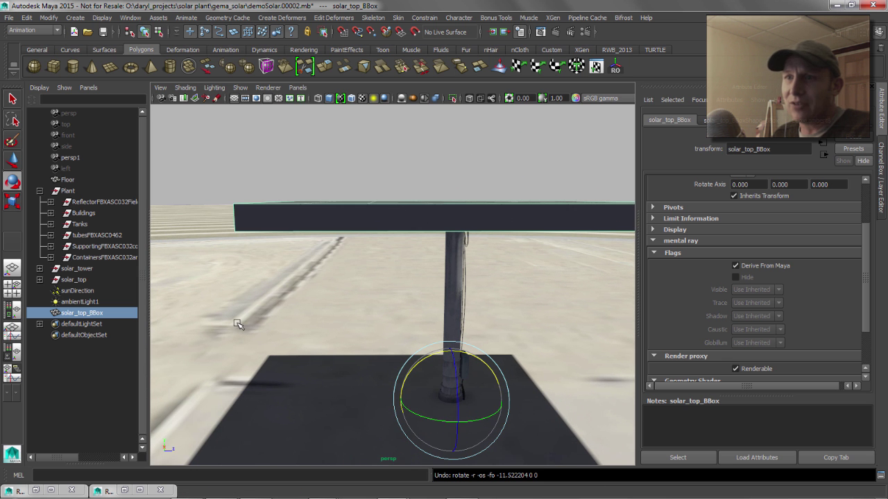
# Copy the pivot of solar_top to solar_top_BBox with Copy Pivot From Last Selected and compare the pivots of both objects.
pyautogui.keyDown('ctrl'); pyautogui.click(73, 280); pyautogui.keyUp('ctrl')
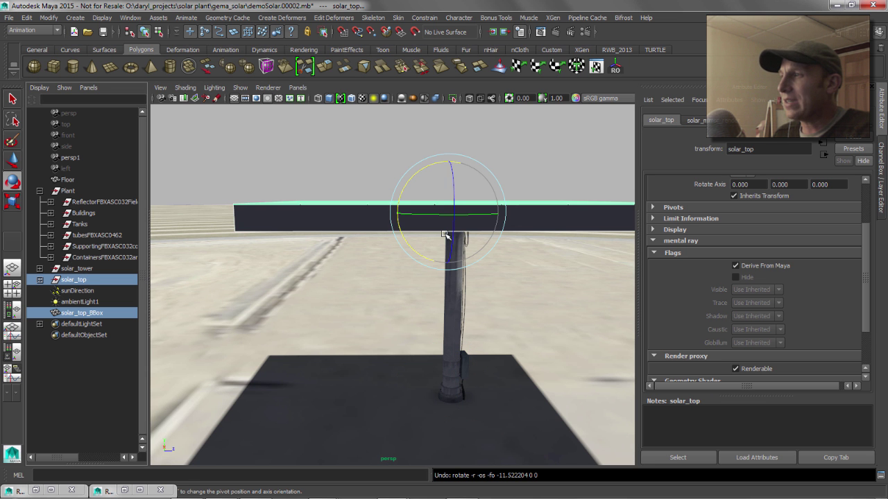
pyautogui.keyDown('alt'); pyautogui.moveTo(445, 236); pyautogui.dragTo(387, 265); pyautogui.keyUp('alt')
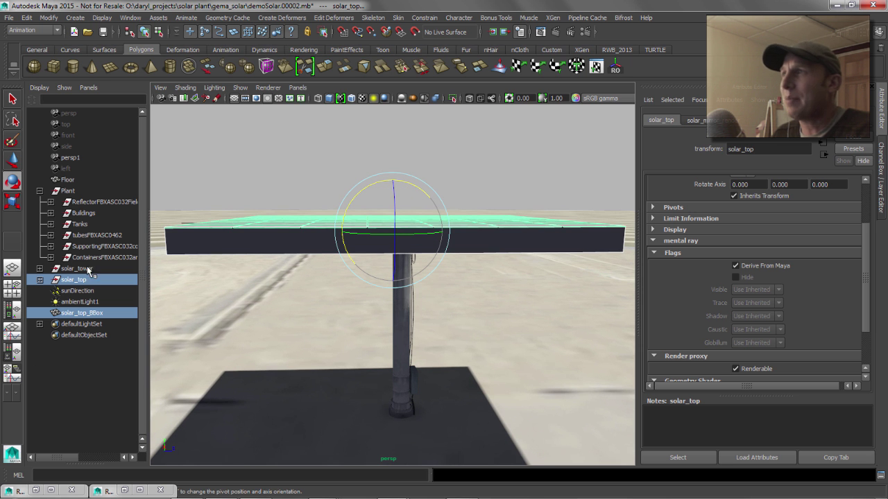
pyautogui.click(494, 19)
pyautogui.moveTo(510, 33)
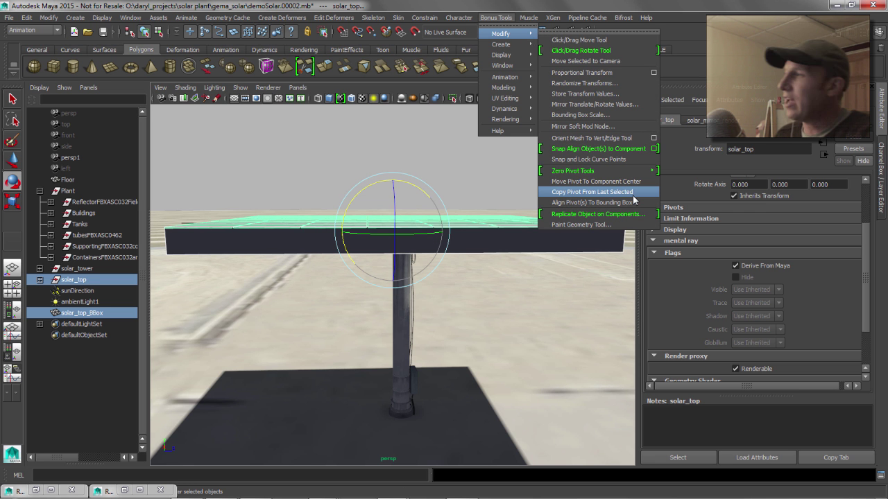
pyautogui.click(633, 195)
pyautogui.click(75, 279)
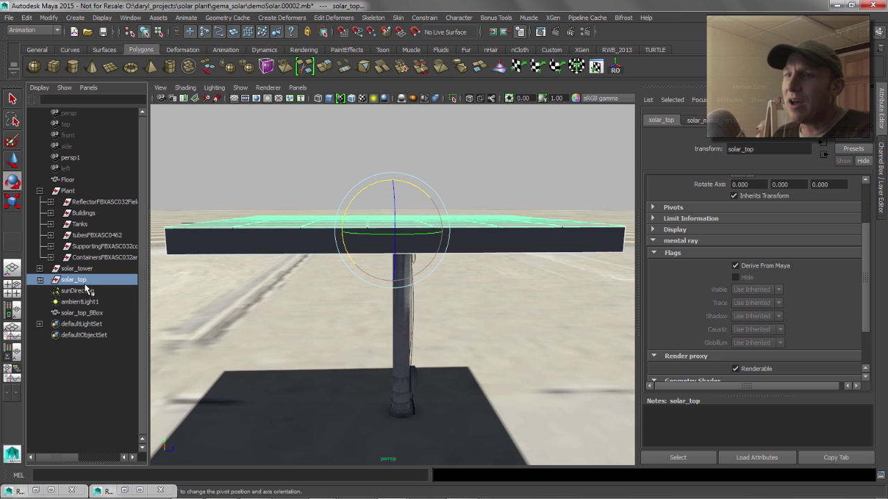
pyautogui.click(81, 313)
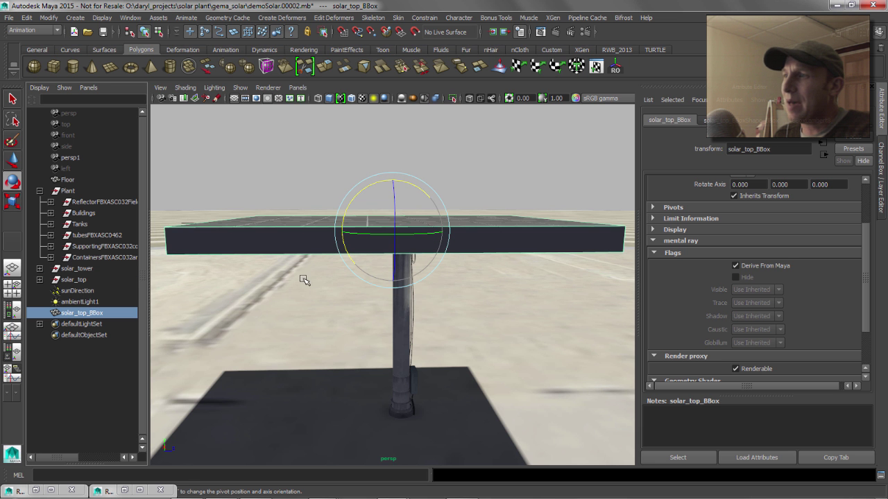
pyautogui.keyDown('alt'); pyautogui.moveTo(241, 274); pyautogui.dragTo(414, 276); pyautogui.keyUp('alt')
pyautogui.press('e')
pyautogui.keyDown('alt'); pyautogui.moveTo(414, 276); pyautogui.dragTo(242, 274, button='right'); pyautogui.keyUp('alt')
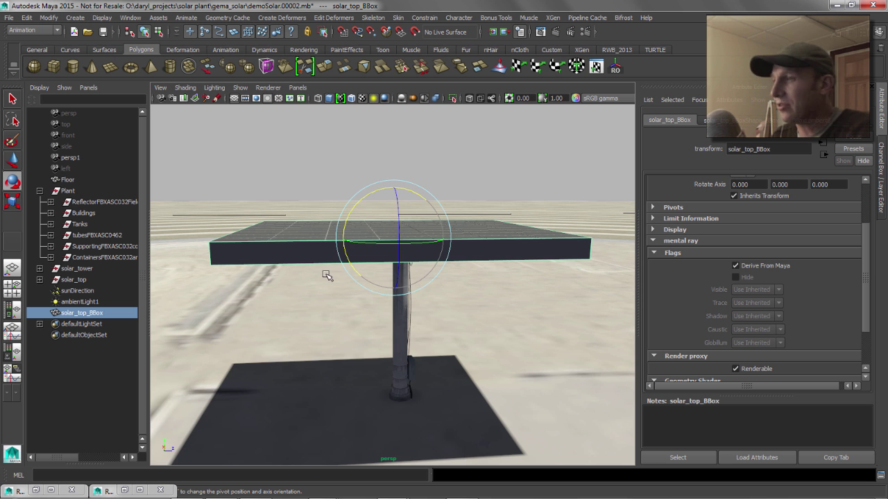
pyautogui.keyDown('alt'); pyautogui.moveTo(318, 257); pyautogui.dragTo(321, 253, button='middle'); pyautogui.keyUp('alt')
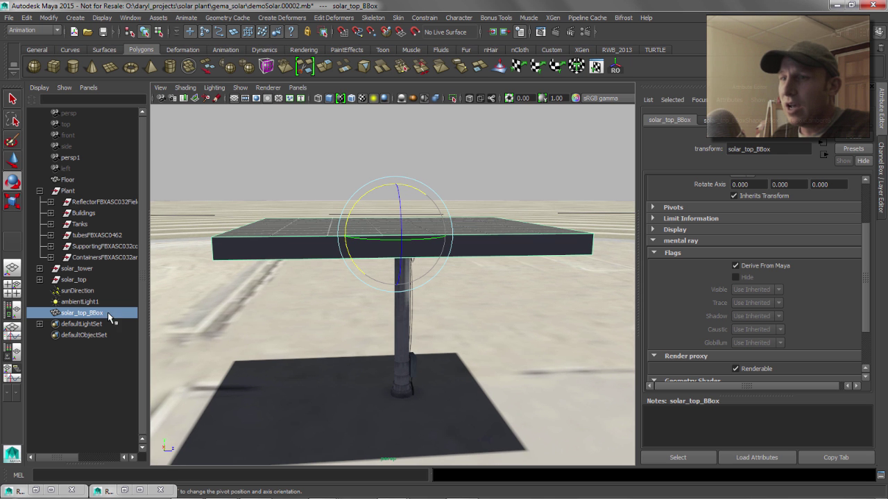
# Convert solar_tower to one bounding box with the suffix _BBox, keeping the original geometry.
pyautogui.click(74, 279)
pyautogui.click(78, 269)
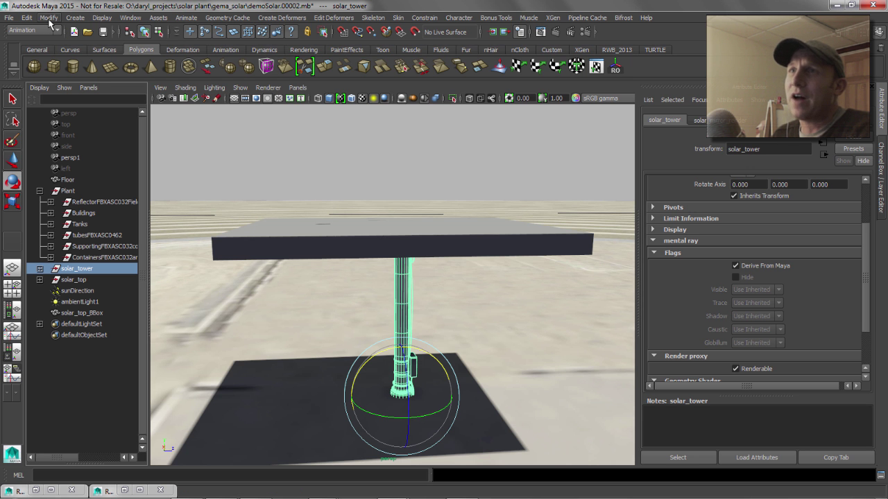
pyautogui.press('g')
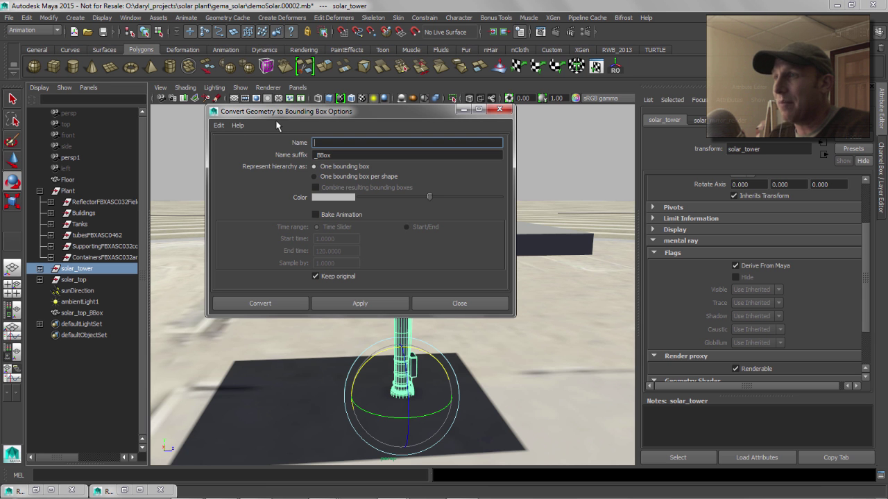
pyautogui.click(262, 305)
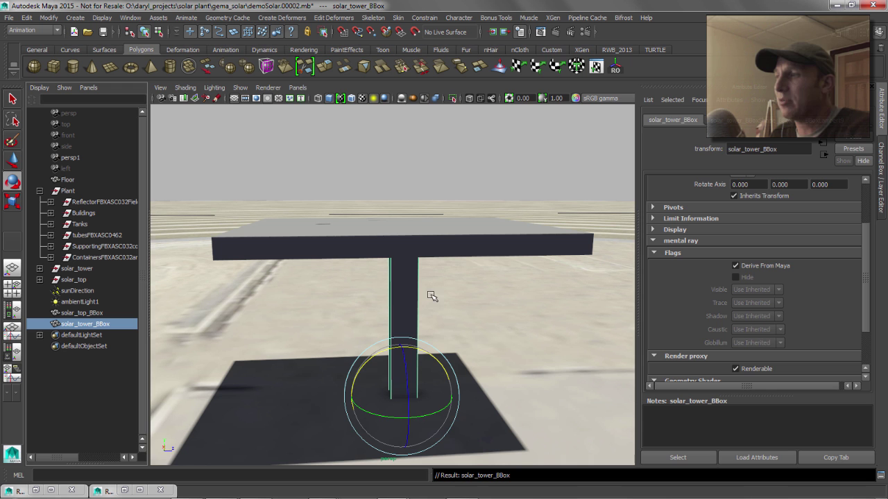
pyautogui.click(286, 142)
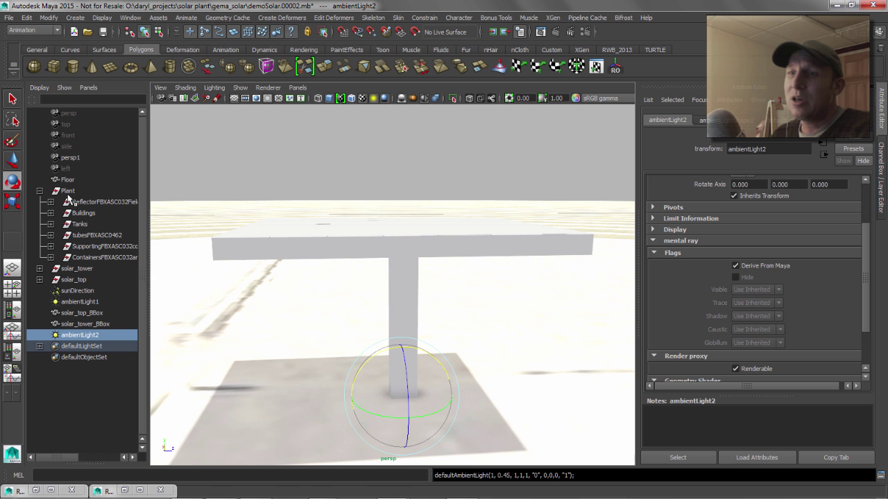
pyautogui.click(81, 19)
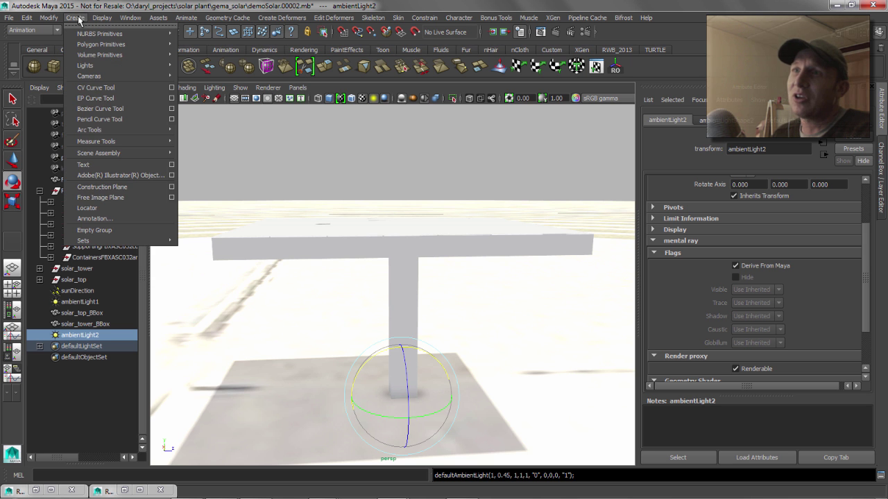
pyautogui.moveTo(113, 22)
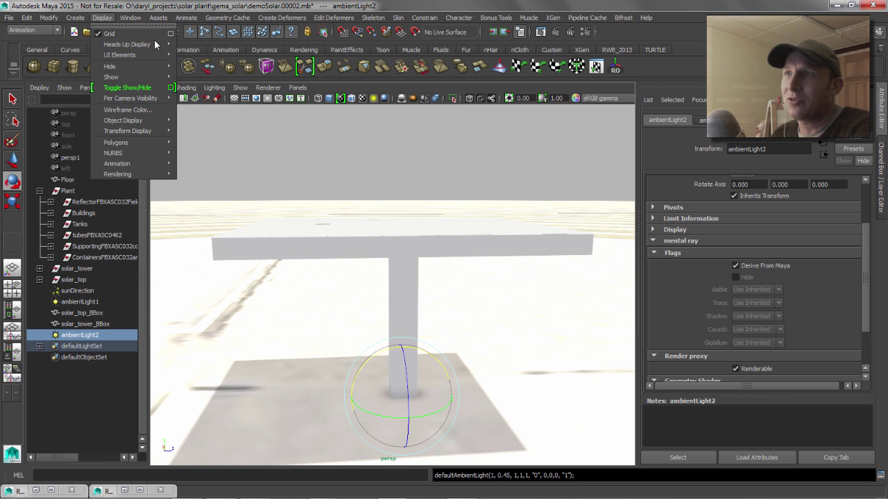
pyautogui.click(289, 143)
pyautogui.click(81, 328)
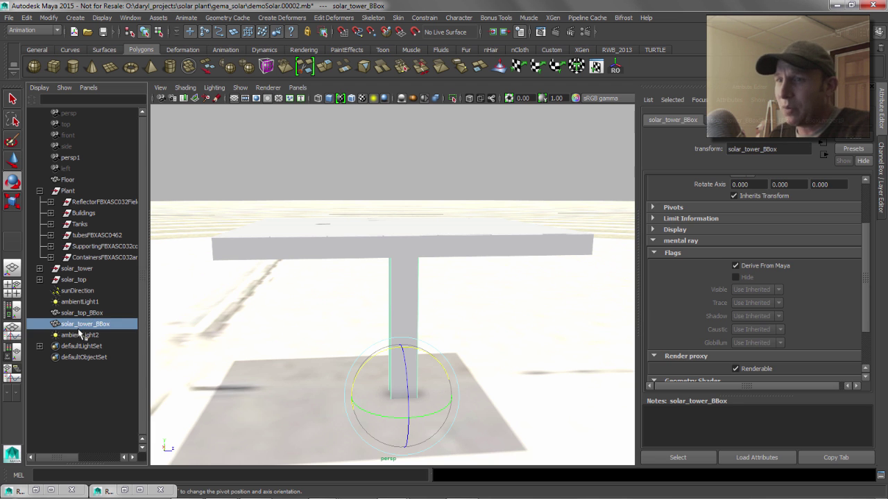
pyautogui.click(79, 335)
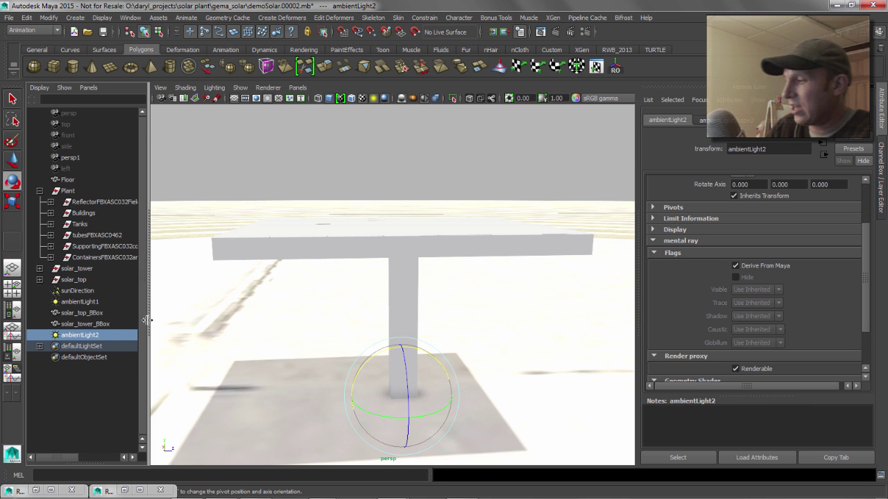
pyautogui.press('Delete')
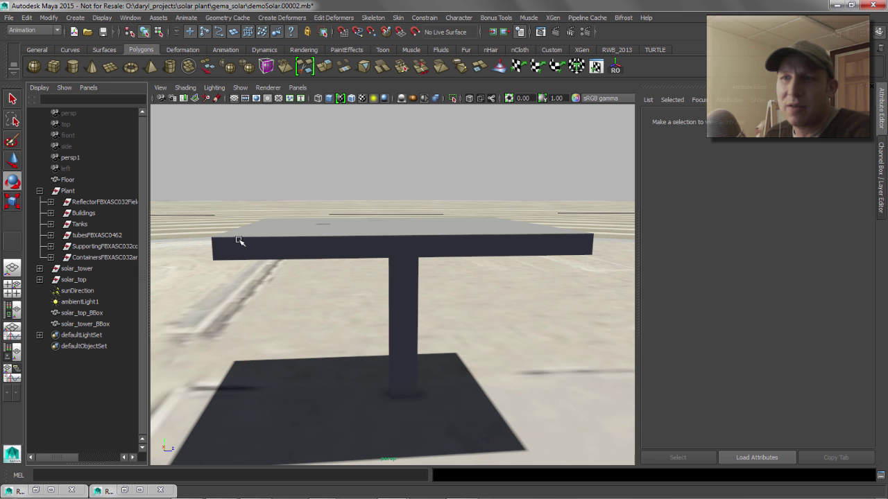
# Try loading base3.mi from the gema_solar folder as the render proxy of solar_top_BBox and undo the assignment.
pyautogui.click(81, 314)
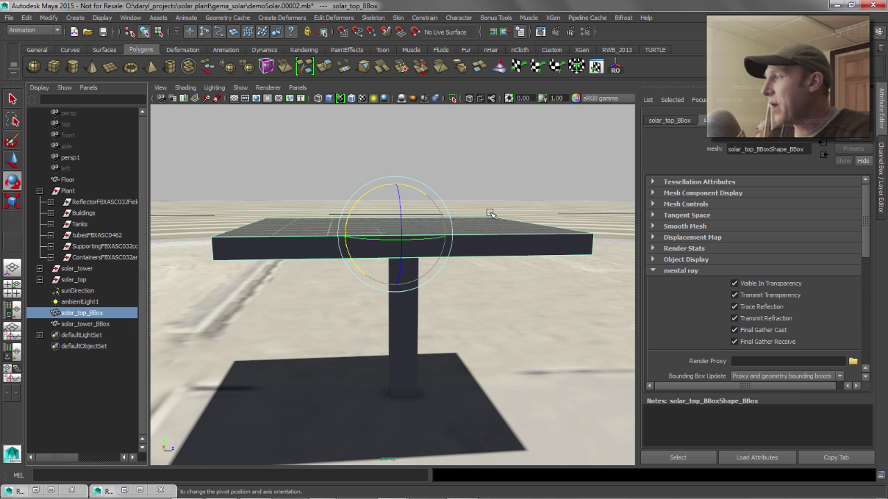
pyautogui.keyDown('alt'); pyautogui.moveTo(347, 259); pyautogui.dragTo(361, 256); pyautogui.keyUp('alt')
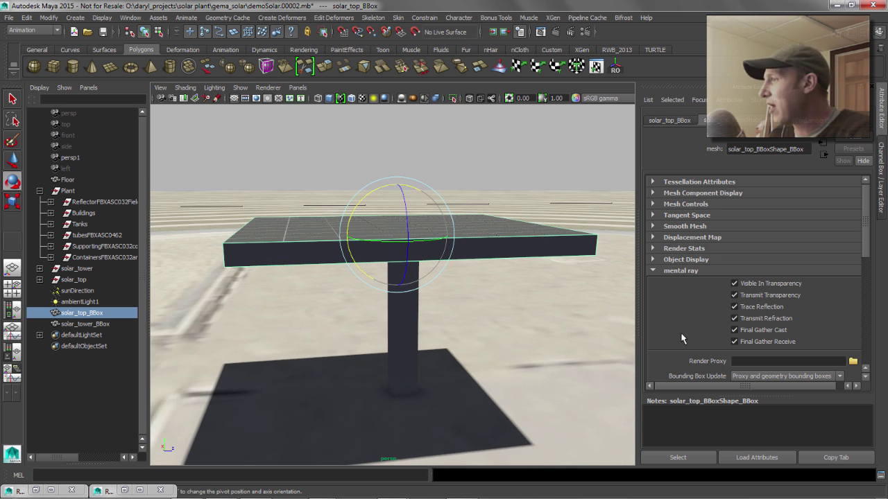
pyautogui.click(852, 361)
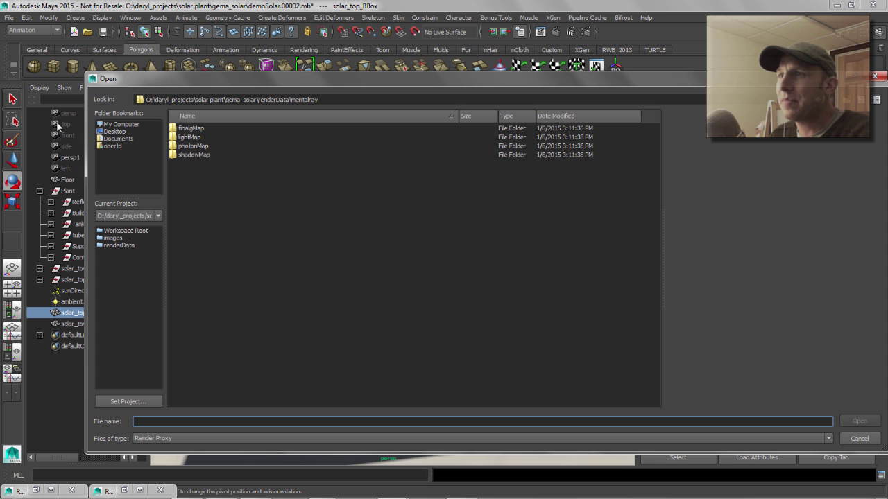
pyautogui.press('BackSpace')
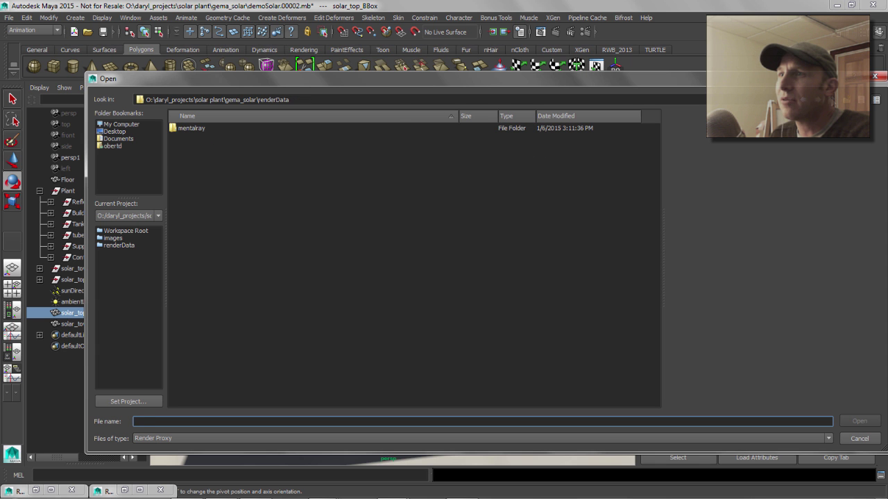
pyautogui.press('BackSpace')
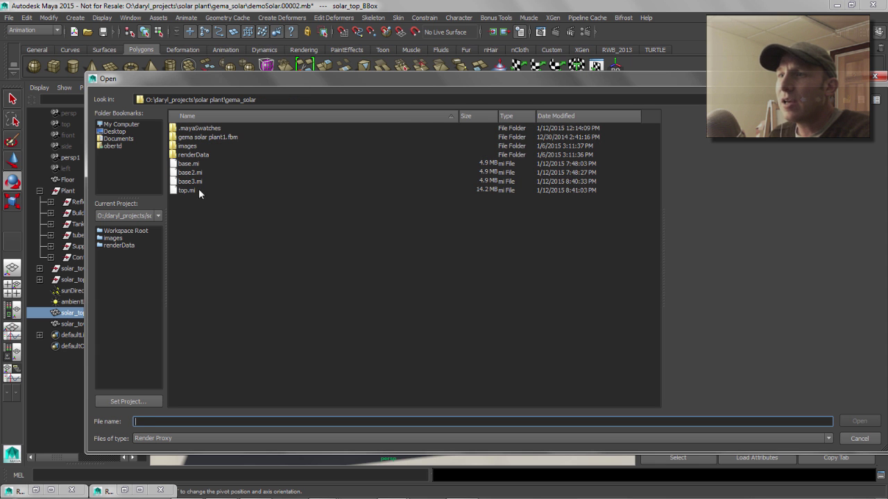
pyautogui.click(191, 181)
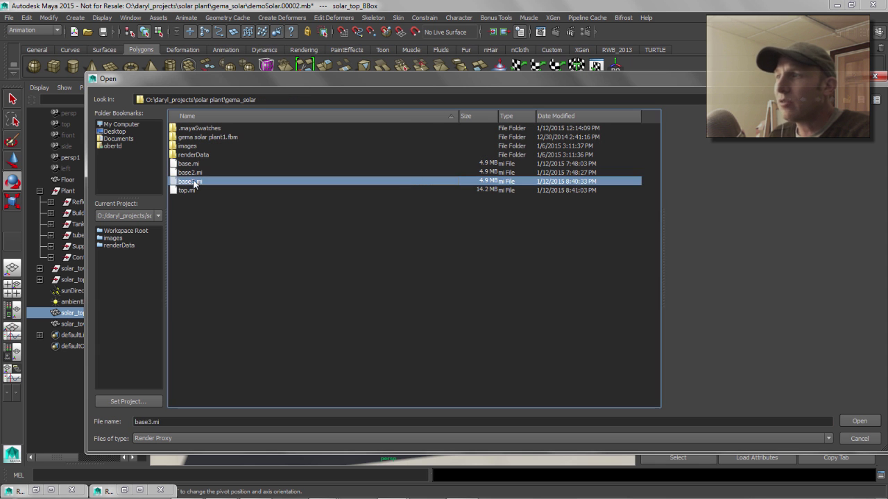
pyautogui.click(859, 422)
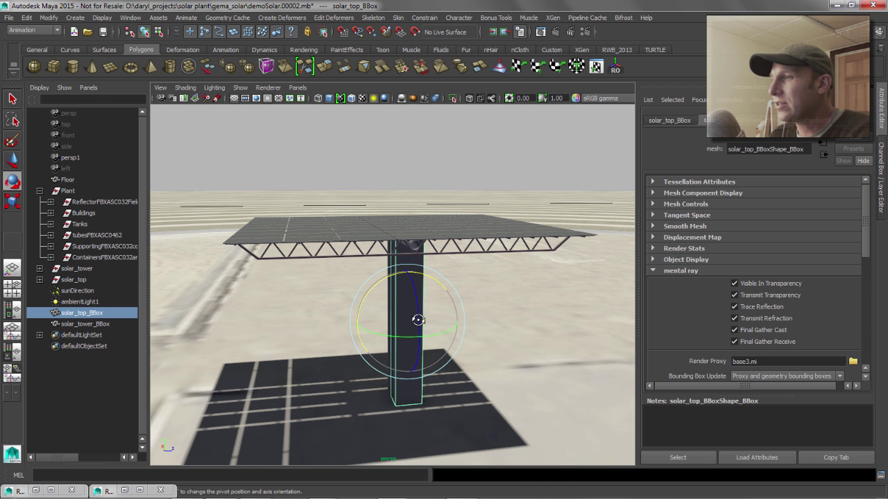
pyautogui.keyDown('alt'); pyautogui.moveTo(416, 319); pyautogui.dragTo(313, 319); pyautogui.keyUp('alt')
pyautogui.hotkey('ctrl', 'z')
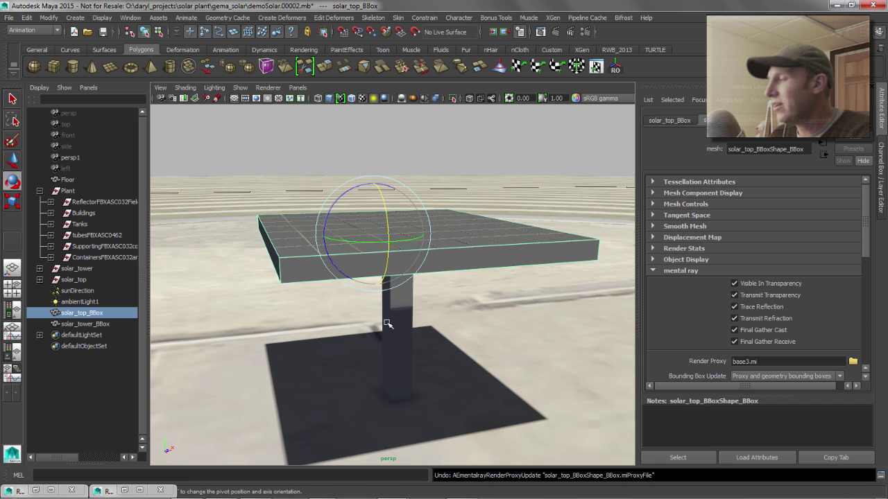
# Load top.mi from the gema_solar folder as the mental ray render proxy of solar_top_BBox.
pyautogui.keyDown('alt'); pyautogui.moveTo(436, 318); pyautogui.dragTo(496, 311); pyautogui.keyUp('alt')
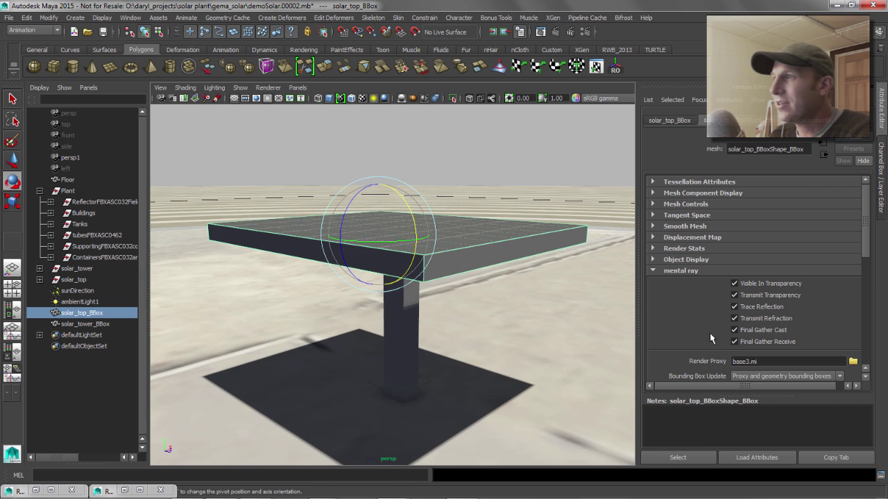
pyautogui.click(853, 360)
pyautogui.click(186, 192)
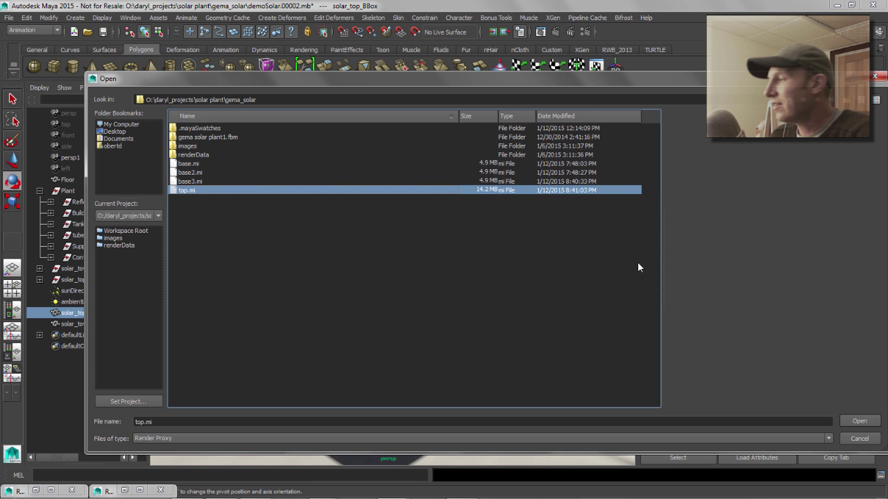
pyautogui.click(858, 421)
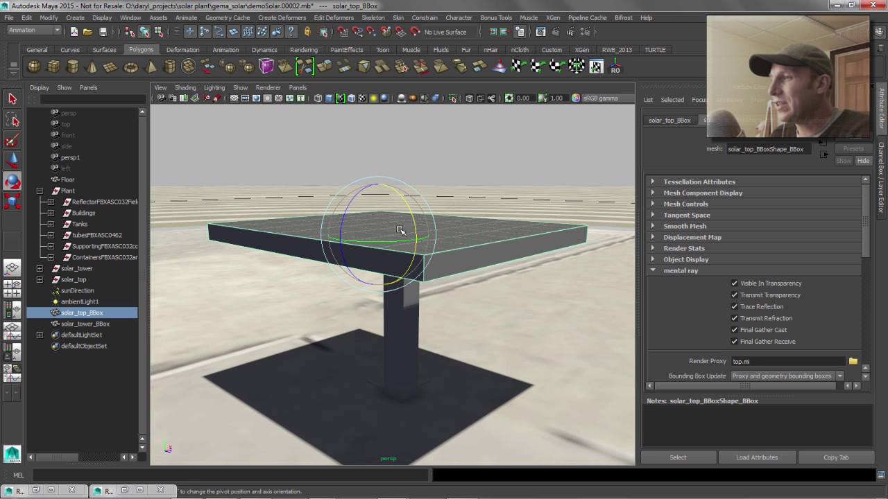
# Load base3.mi as the mental ray render proxy of solar_tower_BBox.
pyautogui.keyDown('alt'); pyautogui.moveTo(402, 228); pyautogui.dragTo(421, 264); pyautogui.keyUp('alt')
pyautogui.click(419, 262)
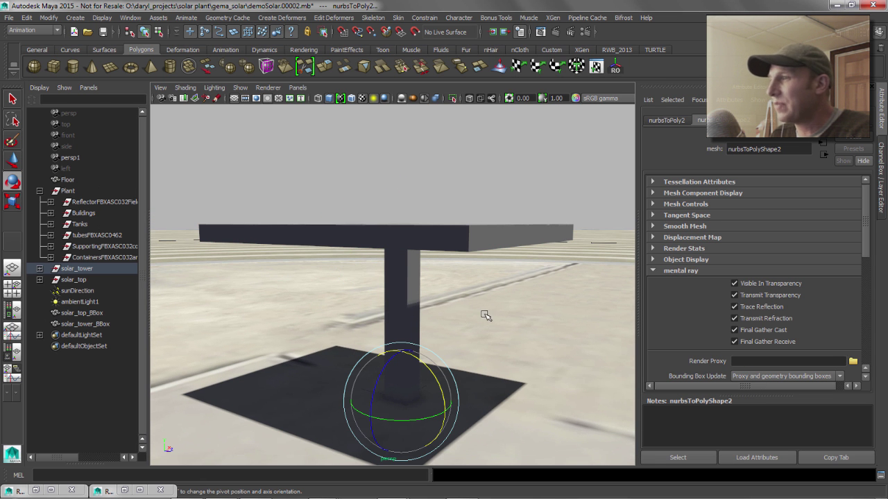
pyautogui.click(79, 324)
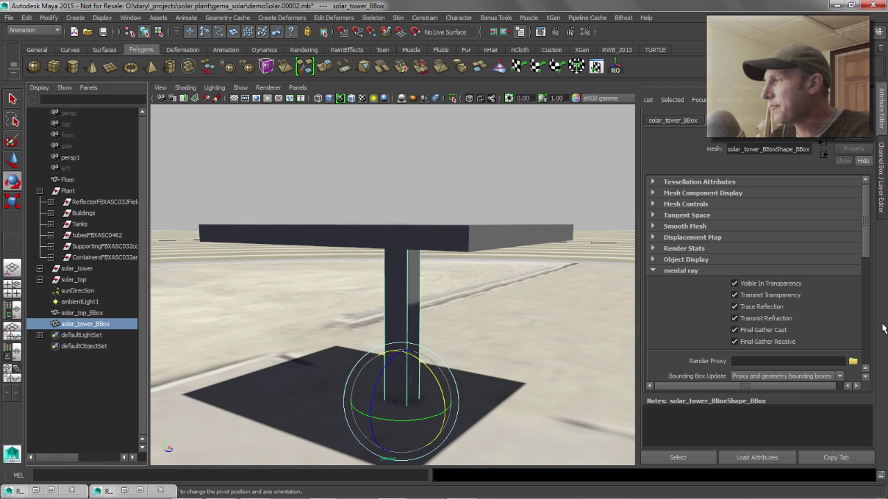
pyautogui.click(852, 362)
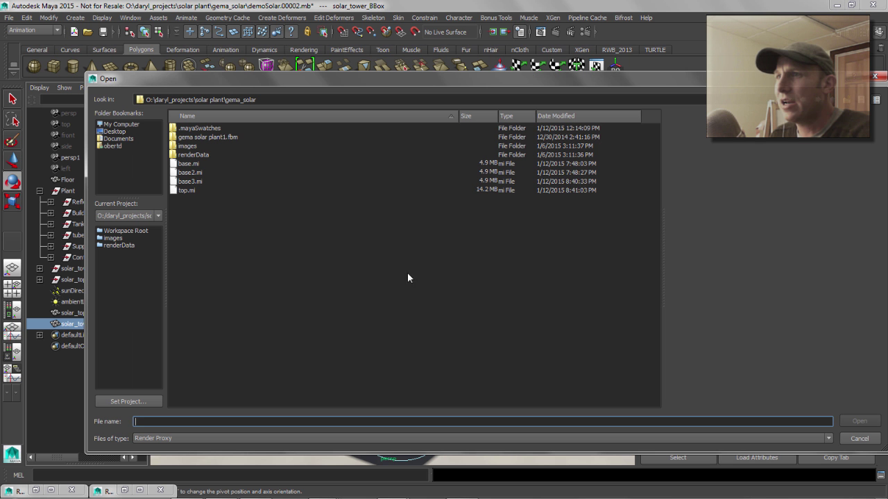
pyautogui.click(190, 181)
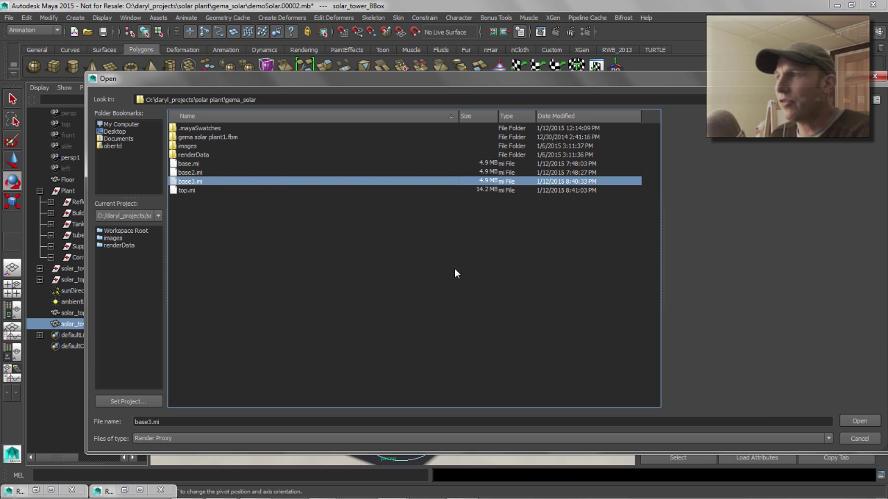
pyautogui.click(857, 421)
pyautogui.keyDown('alt'); pyautogui.moveTo(377, 267); pyautogui.dragTo(346, 186, button='right'); pyautogui.keyUp('alt')
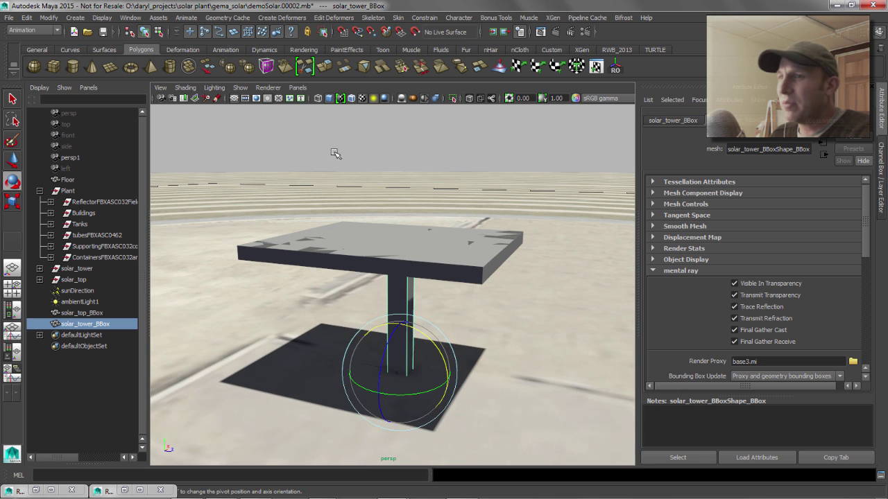
# Hide the original solar_tower and solar_top geometry so that only the two bounding boxes remain displayed.
pyautogui.click(333, 152)
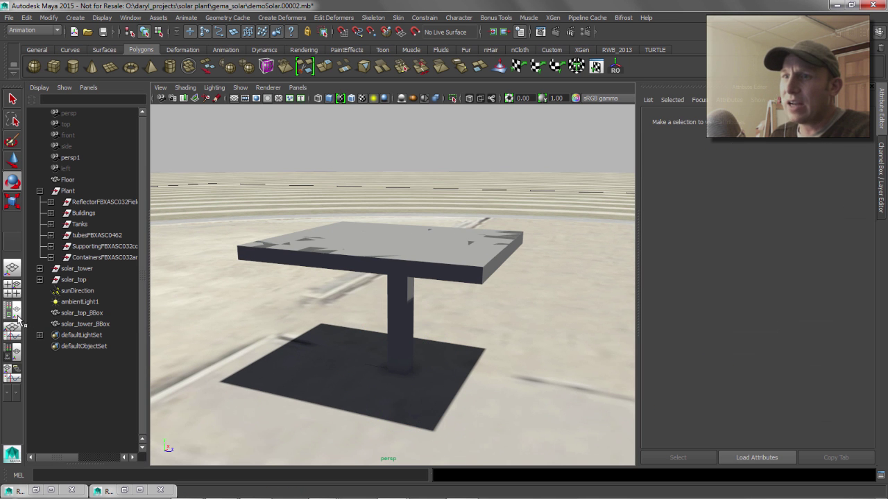
pyautogui.click(74, 269)
pyautogui.keyDown('shift'); pyautogui.click(73, 280); pyautogui.keyUp('shift')
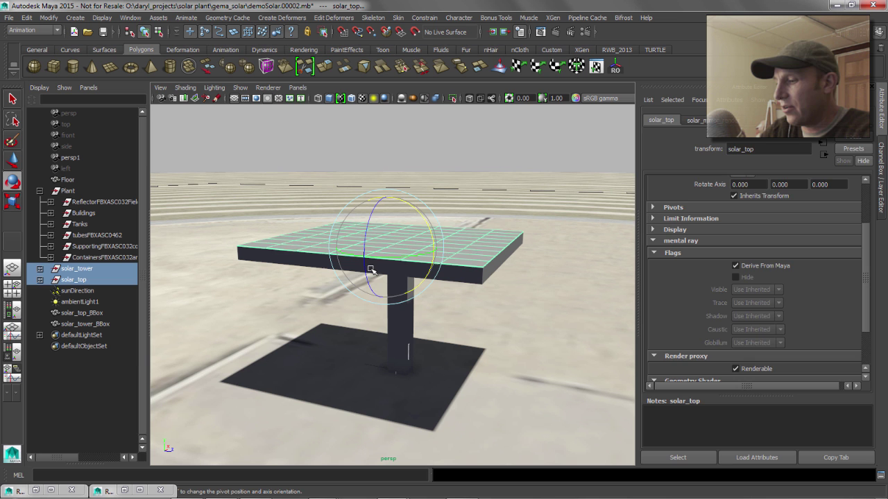
pyautogui.hotkey('ctrl', 'h')
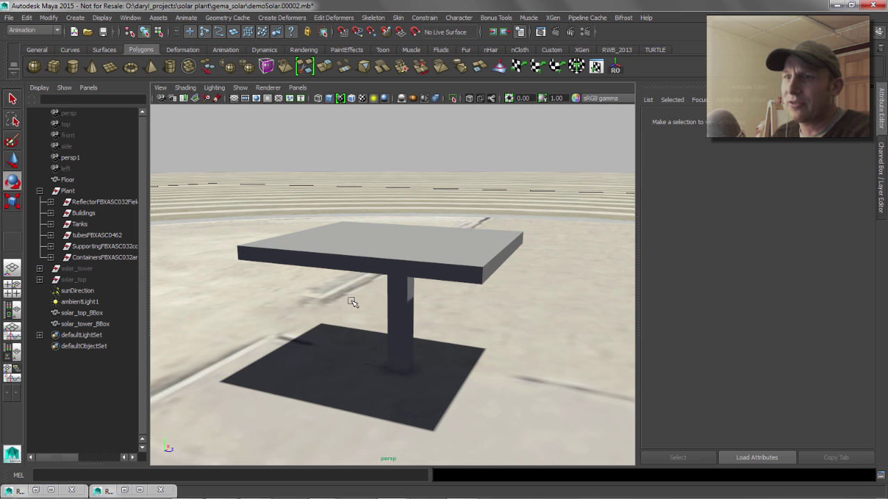
# Check the selection of both bounding boxes, render the current view with their proxies in mental ray, and close the render.
pyautogui.click(83, 313)
pyautogui.click(103, 324)
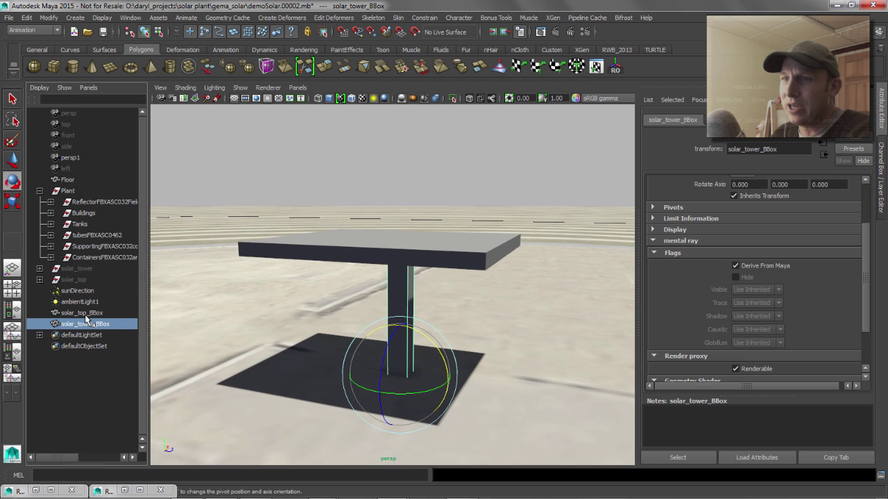
pyautogui.click(97, 313)
pyautogui.keyDown('alt'); pyautogui.moveTo(222, 291); pyautogui.dragTo(169, 307); pyautogui.keyUp('alt')
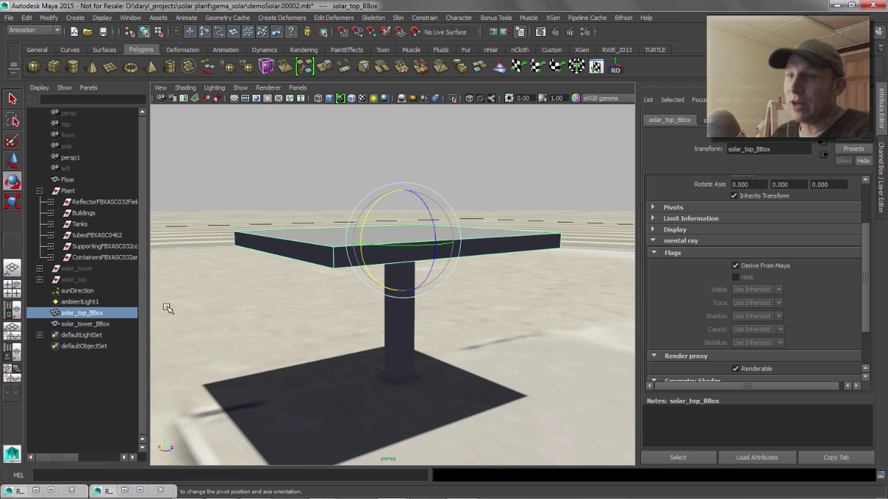
pyautogui.click(85, 324)
pyautogui.click(89, 312)
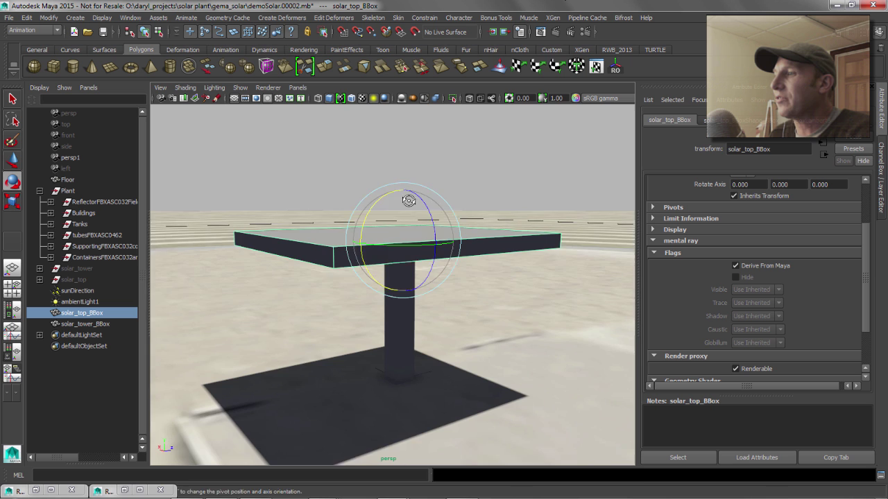
pyautogui.click(554, 32)
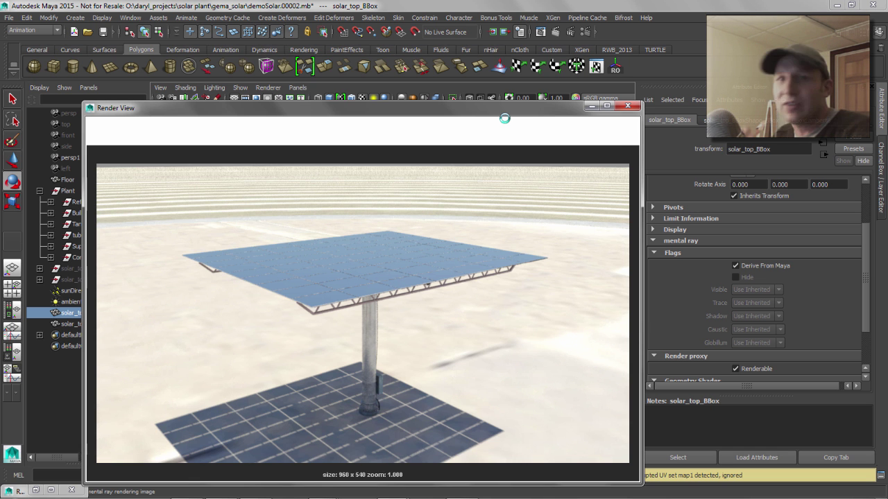
pyautogui.click(628, 106)
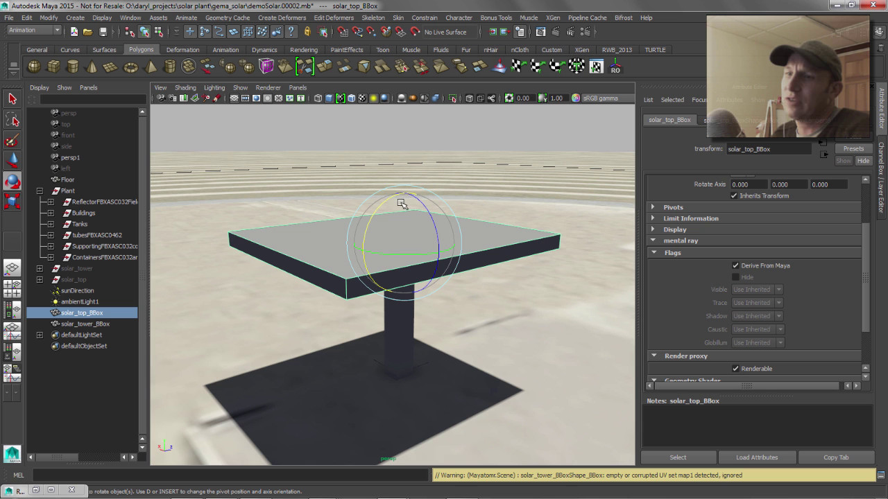
# Group solar_top_BBox and solar_tower_BBox together.
pyautogui.keyDown('ctrl'); pyautogui.click(88, 324); pyautogui.keyUp('ctrl')
pyautogui.hotkey('ctrl', 'g')
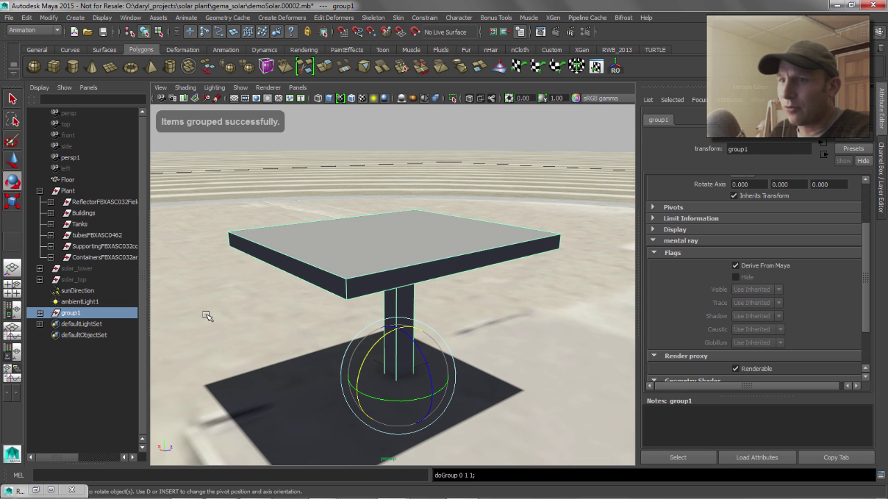
pyautogui.keyDown('alt'); pyautogui.moveTo(420, 316); pyautogui.dragTo(351, 319, button='right'); pyautogui.keyUp('alt')
pyautogui.keyDown('alt'); pyautogui.moveTo(351, 319); pyautogui.dragTo(351, 320); pyautogui.keyUp('alt')
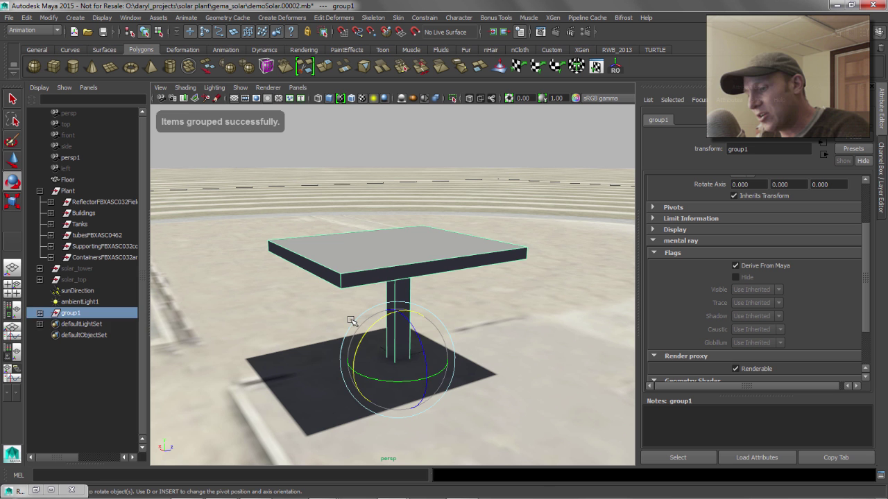
# Duplicate the bounding box group and move the copy about 65.7 units so it stands beside the first mirror.
pyautogui.hotkey('ctrl', 'd')
pyautogui.press('w')
pyautogui.moveTo(435, 349); pyautogui.dragTo(588, 337)
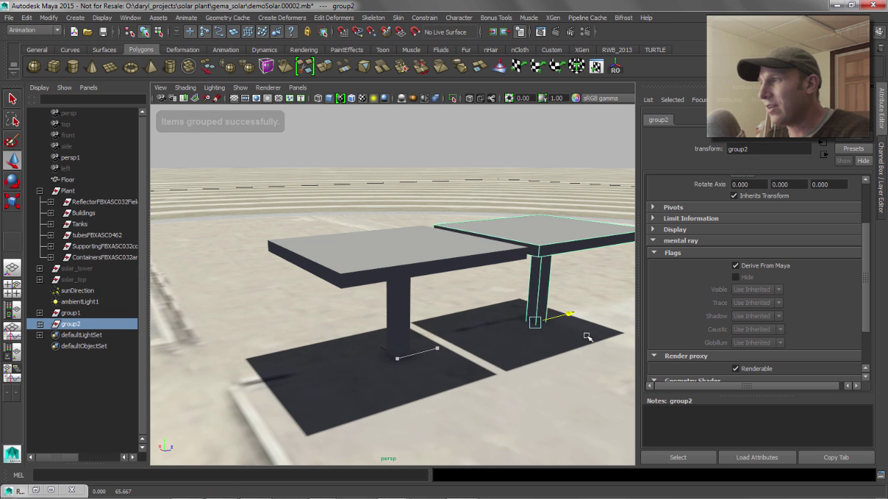
# Extend the row with four more copies of the mirror group at the same spacing using Duplicate with Transform.
pyautogui.keyDown('alt'); pyautogui.moveTo(587, 337); pyautogui.dragTo(362, 331, button='middle'); pyautogui.keyUp('alt')
pyautogui.hotkey('shift', 'd')
pyautogui.hotkey('shift', 'd')
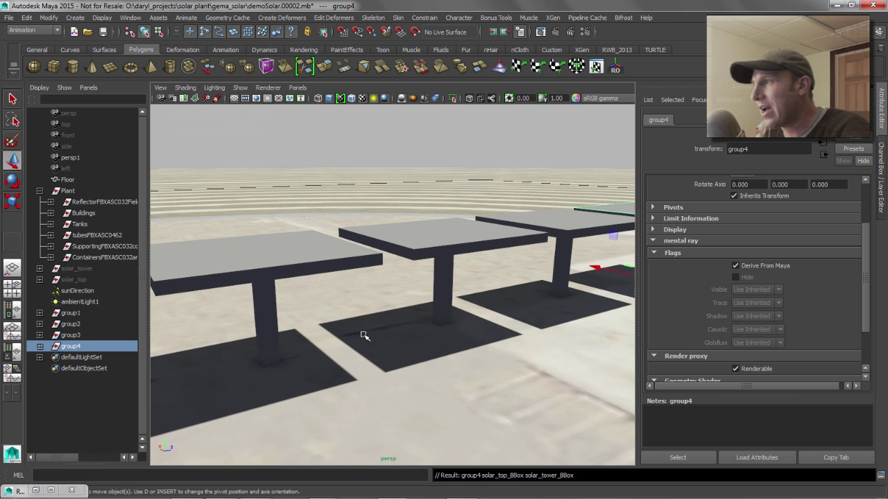
pyautogui.hotkey('shift', 'd')
pyautogui.hotkey('shift', 'd')
# Render the row of six proxy mirrors in mental ray, lower the displayed exposure to -3.41, and minimize the render.
pyautogui.keyDown('alt'); pyautogui.moveTo(381, 327); pyautogui.dragTo(440, 341); pyautogui.keyUp('alt')
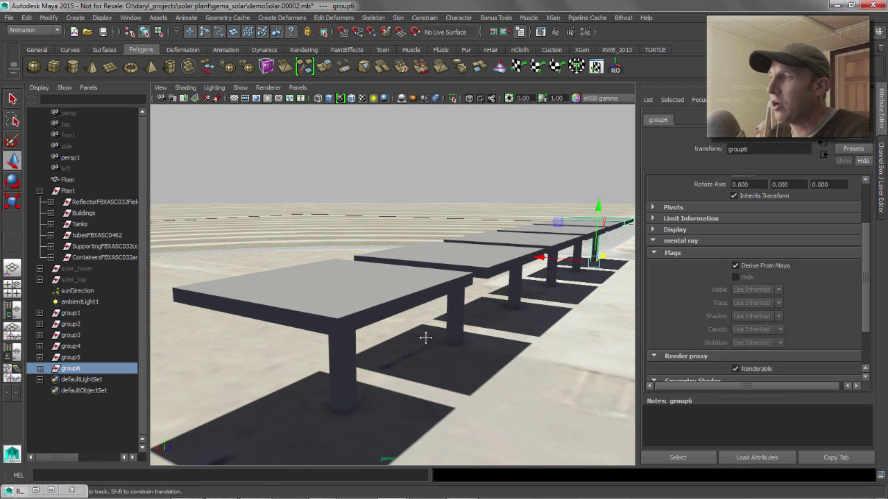
pyautogui.keyDown('alt'); pyautogui.moveTo(425, 338); pyautogui.dragTo(422, 340, button='middle'); pyautogui.keyUp('alt')
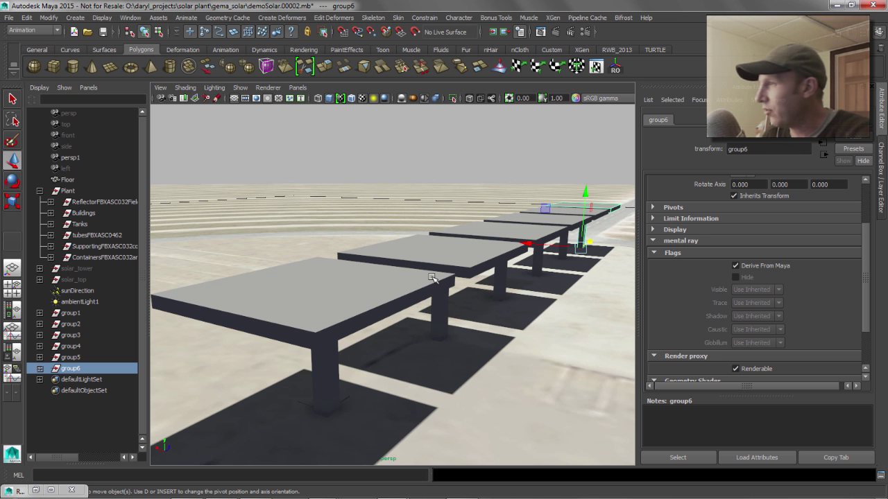
pyautogui.moveTo(432, 277)
pyautogui.keyDown('alt'); pyautogui.mouseDown()
pyautogui.moveTo(440, 293)
pyautogui.moveTo(446, 277)
pyautogui.mouseUp(); pyautogui.keyUp('alt')
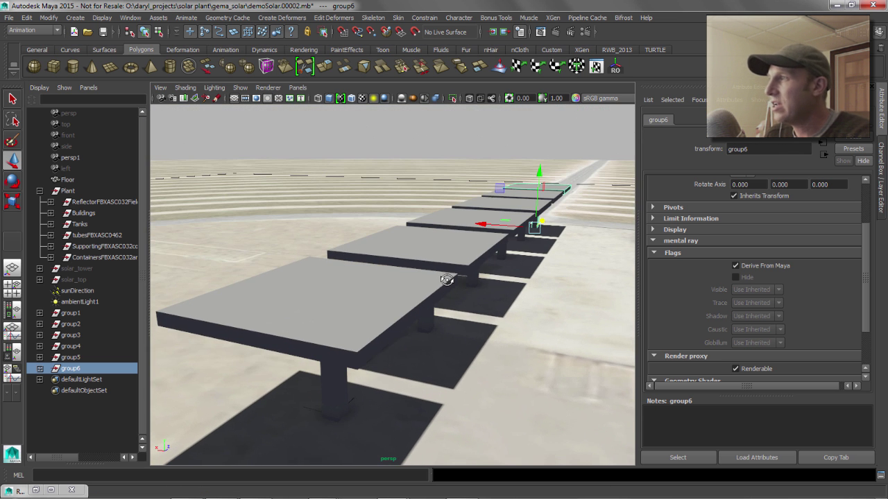
pyautogui.click(555, 32)
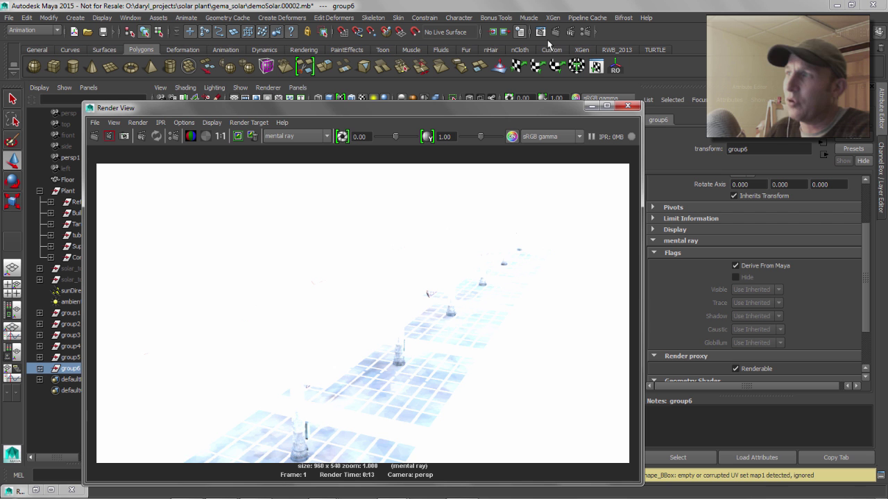
pyautogui.moveTo(390, 136); pyautogui.dragTo(380, 137)
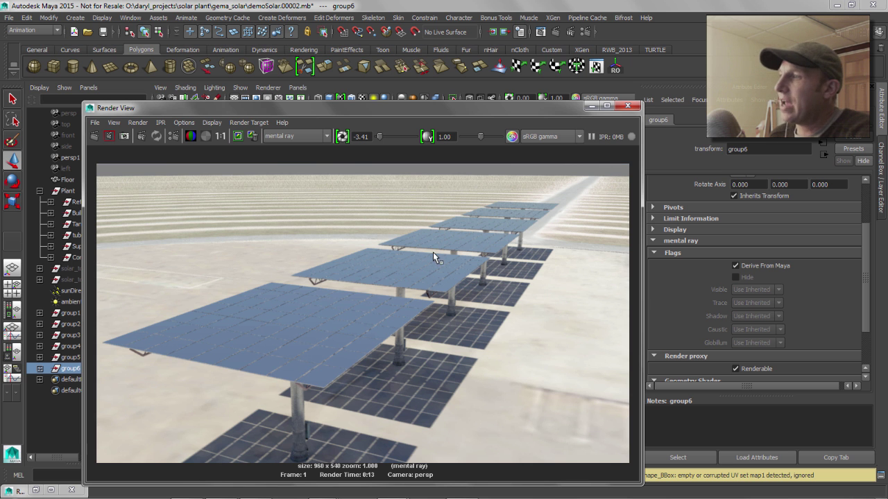
pyautogui.click(592, 106)
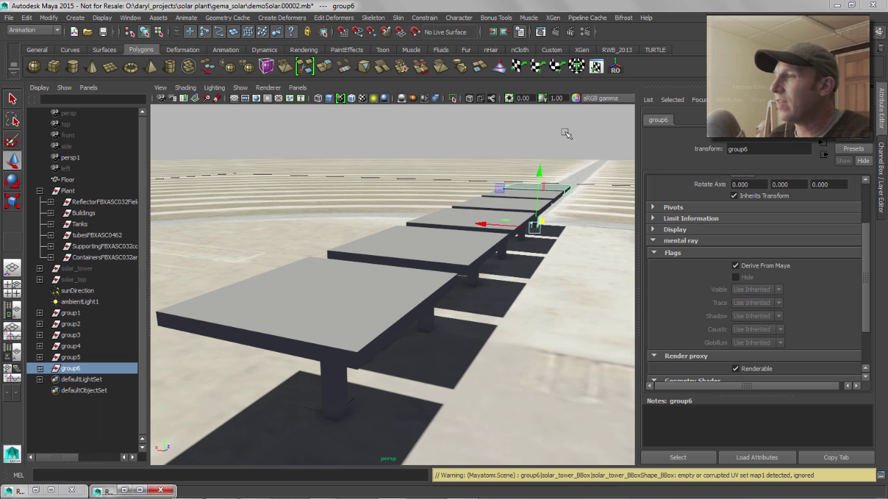
# Rotate the solar_top_BBox of the first three mirrors in the row so that each panel tilts steeply.
pyautogui.click(374, 287)
pyautogui.press('e')
pyautogui.moveTo(372, 279); pyautogui.dragTo(427, 264)
pyautogui.click(427, 263)
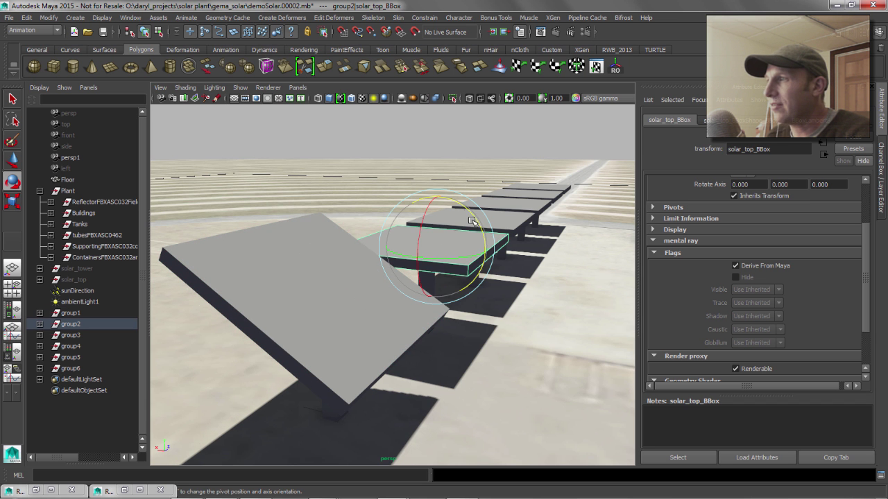
pyautogui.moveTo(472, 221); pyautogui.dragTo(498, 225)
pyautogui.click(500, 216)
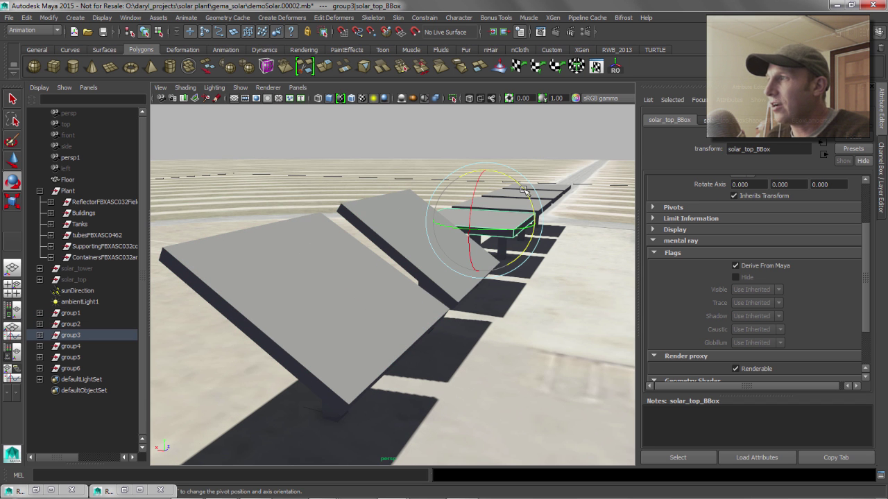
pyautogui.moveTo(525, 194); pyautogui.dragTo(452, 166)
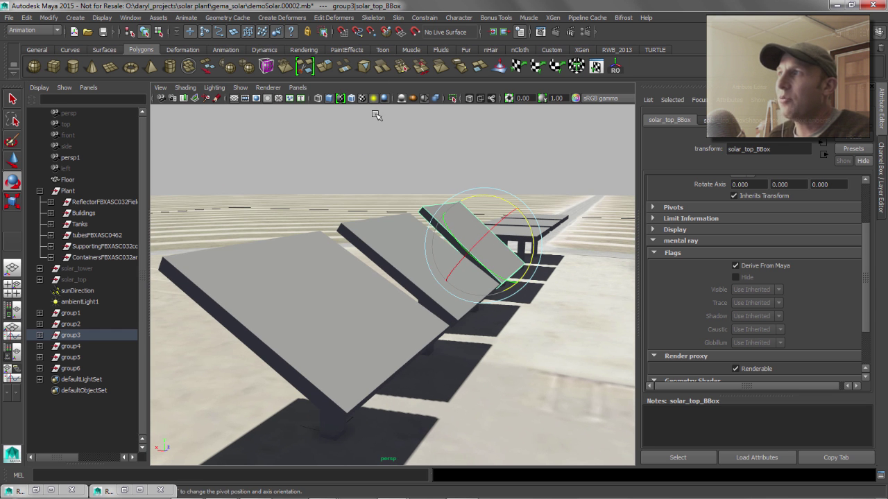
# Render the row with its tilted mirror tops in mental ray.
pyautogui.click(519, 32)
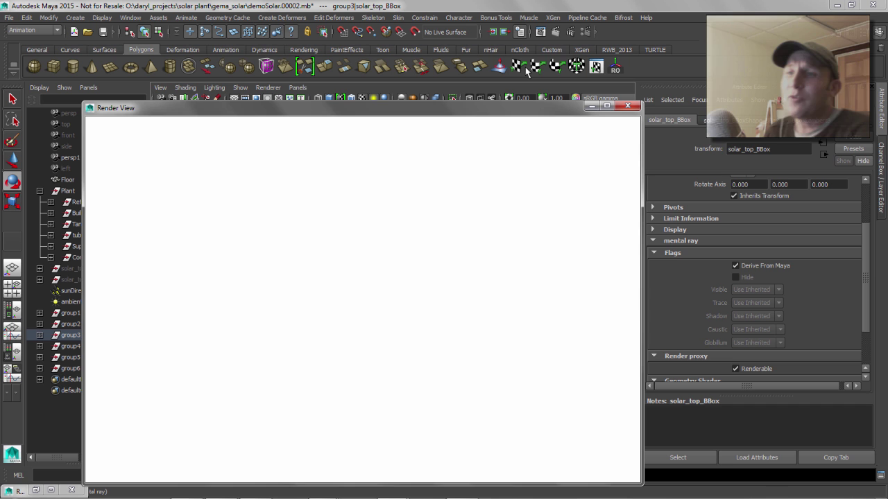